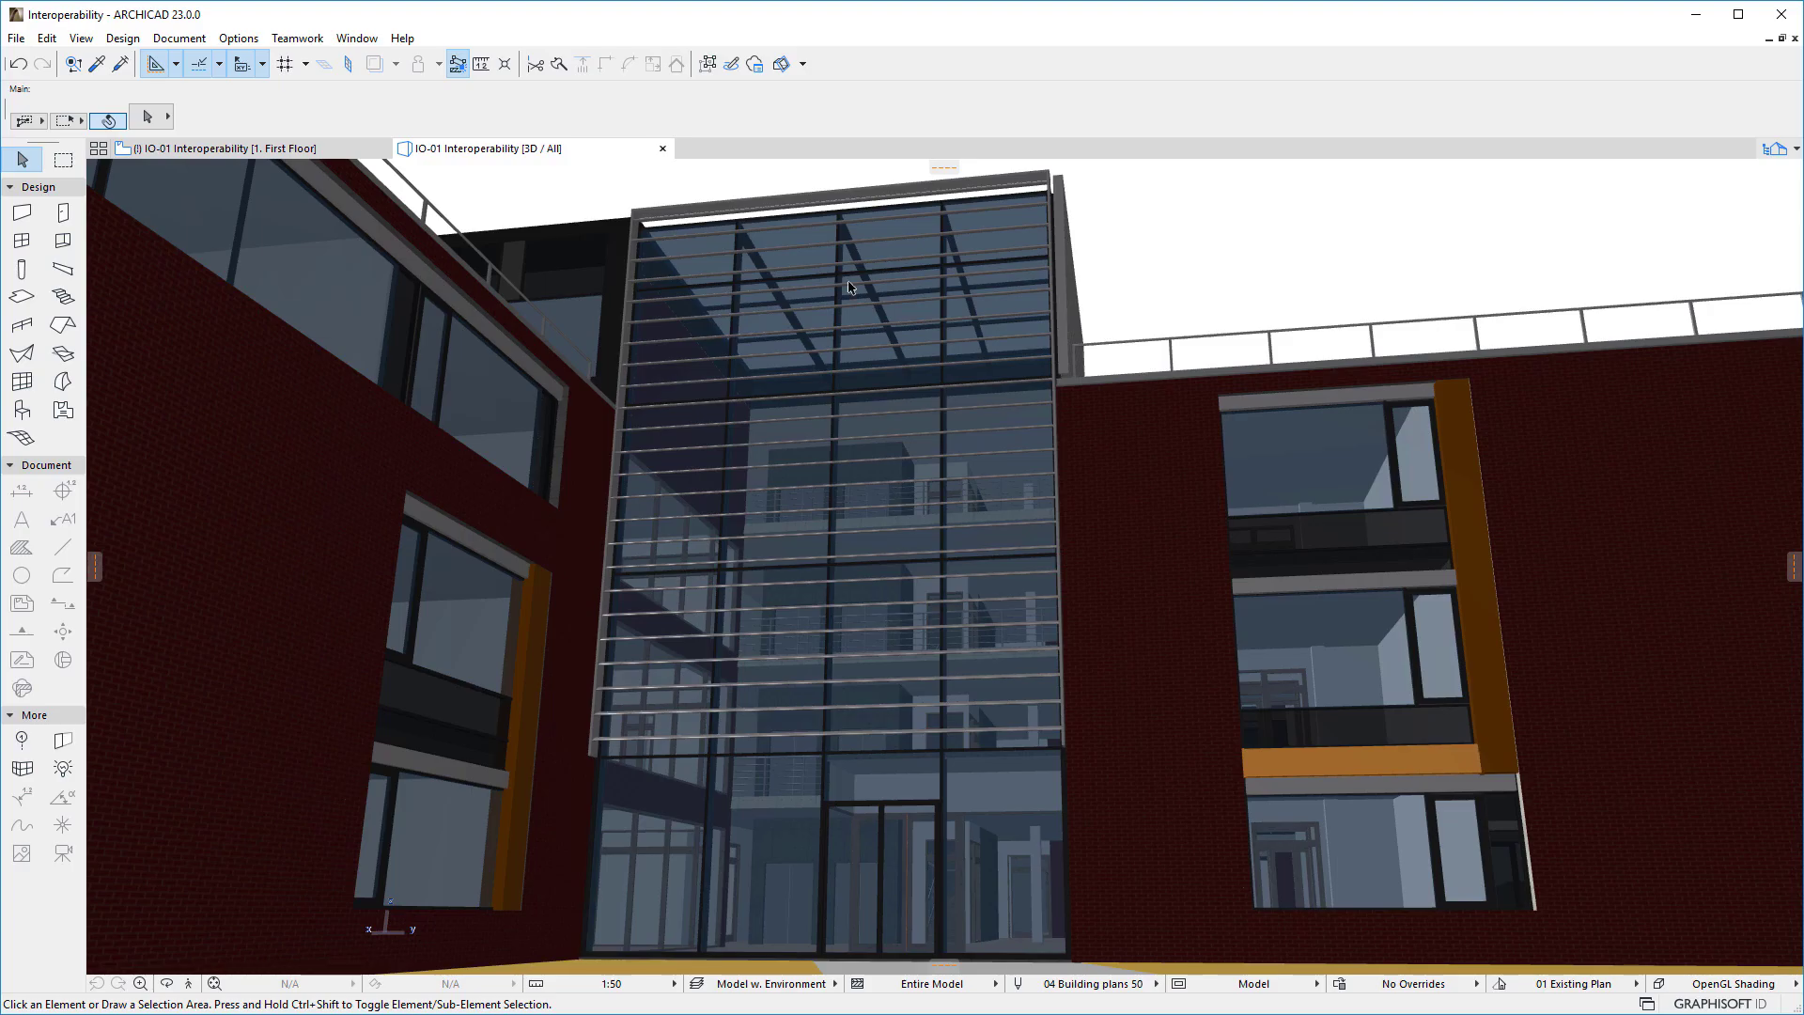
Step: Bring up the IFC commands under File > Interoperability > IFC, including IFC Translators
left_click(17, 38)
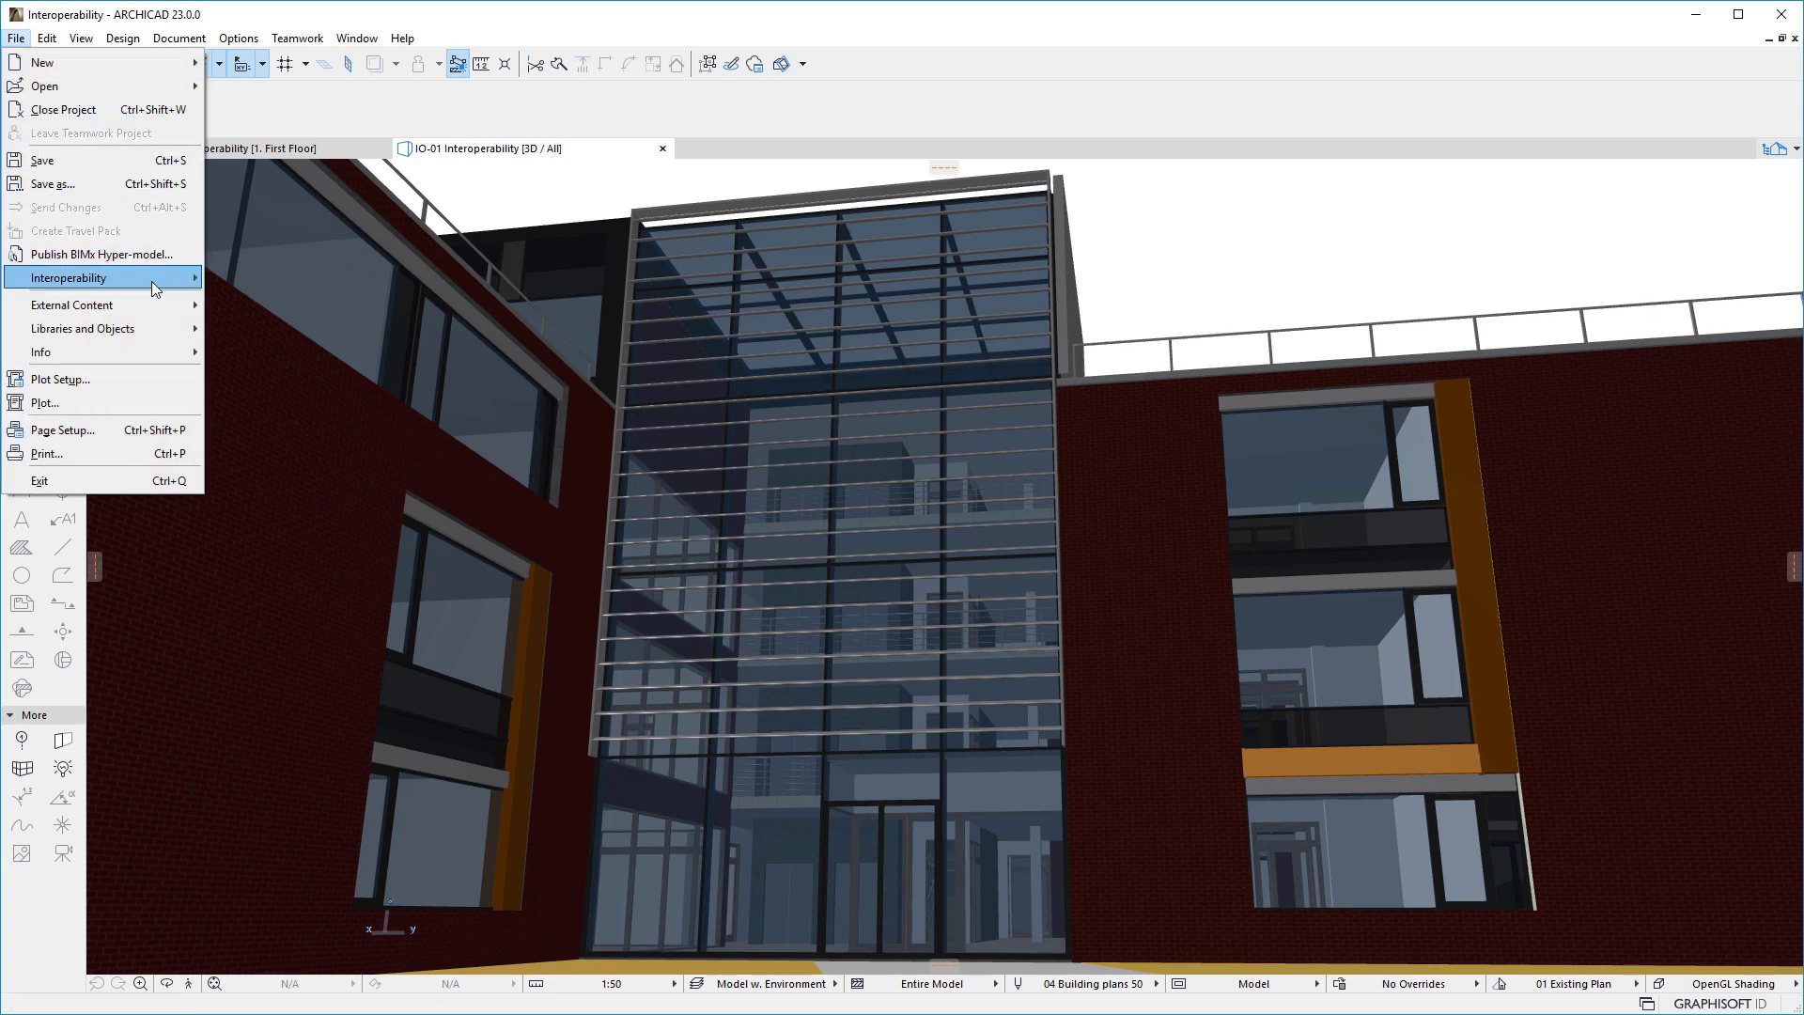
mouse_move(151, 280)
mouse_move(376, 314)
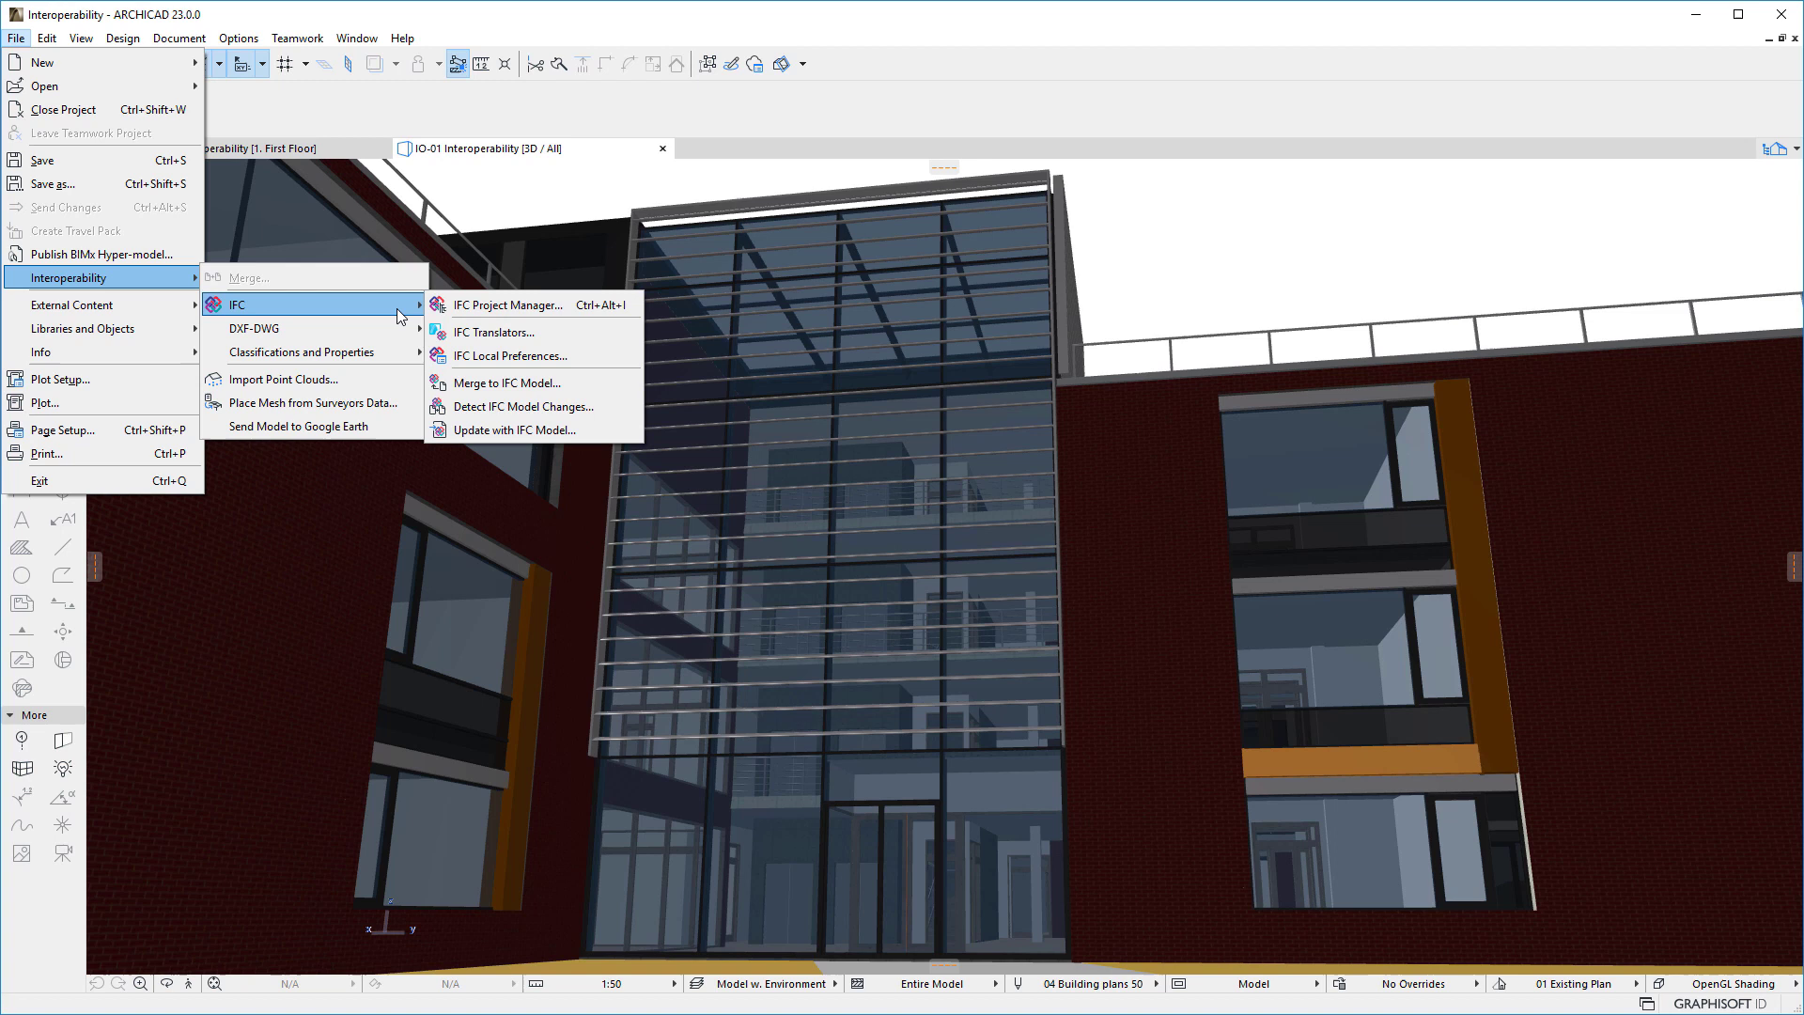
left_click(602, 333)
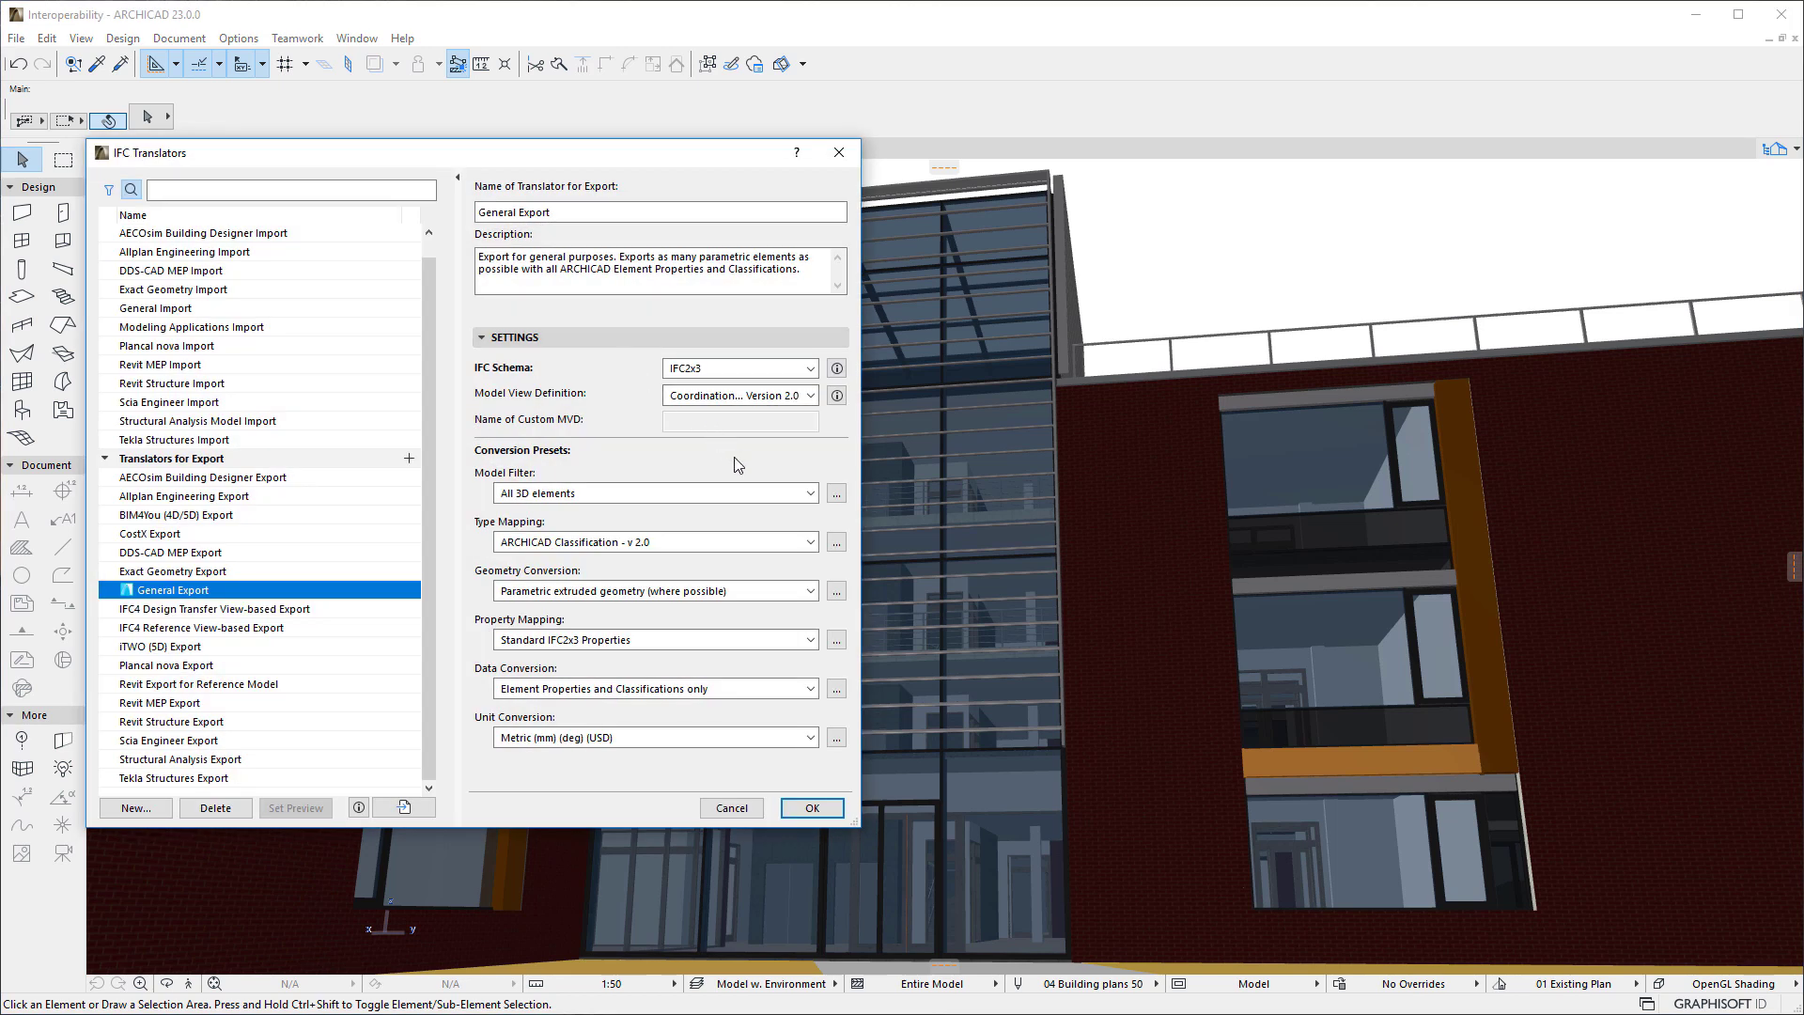
left_click(836, 591)
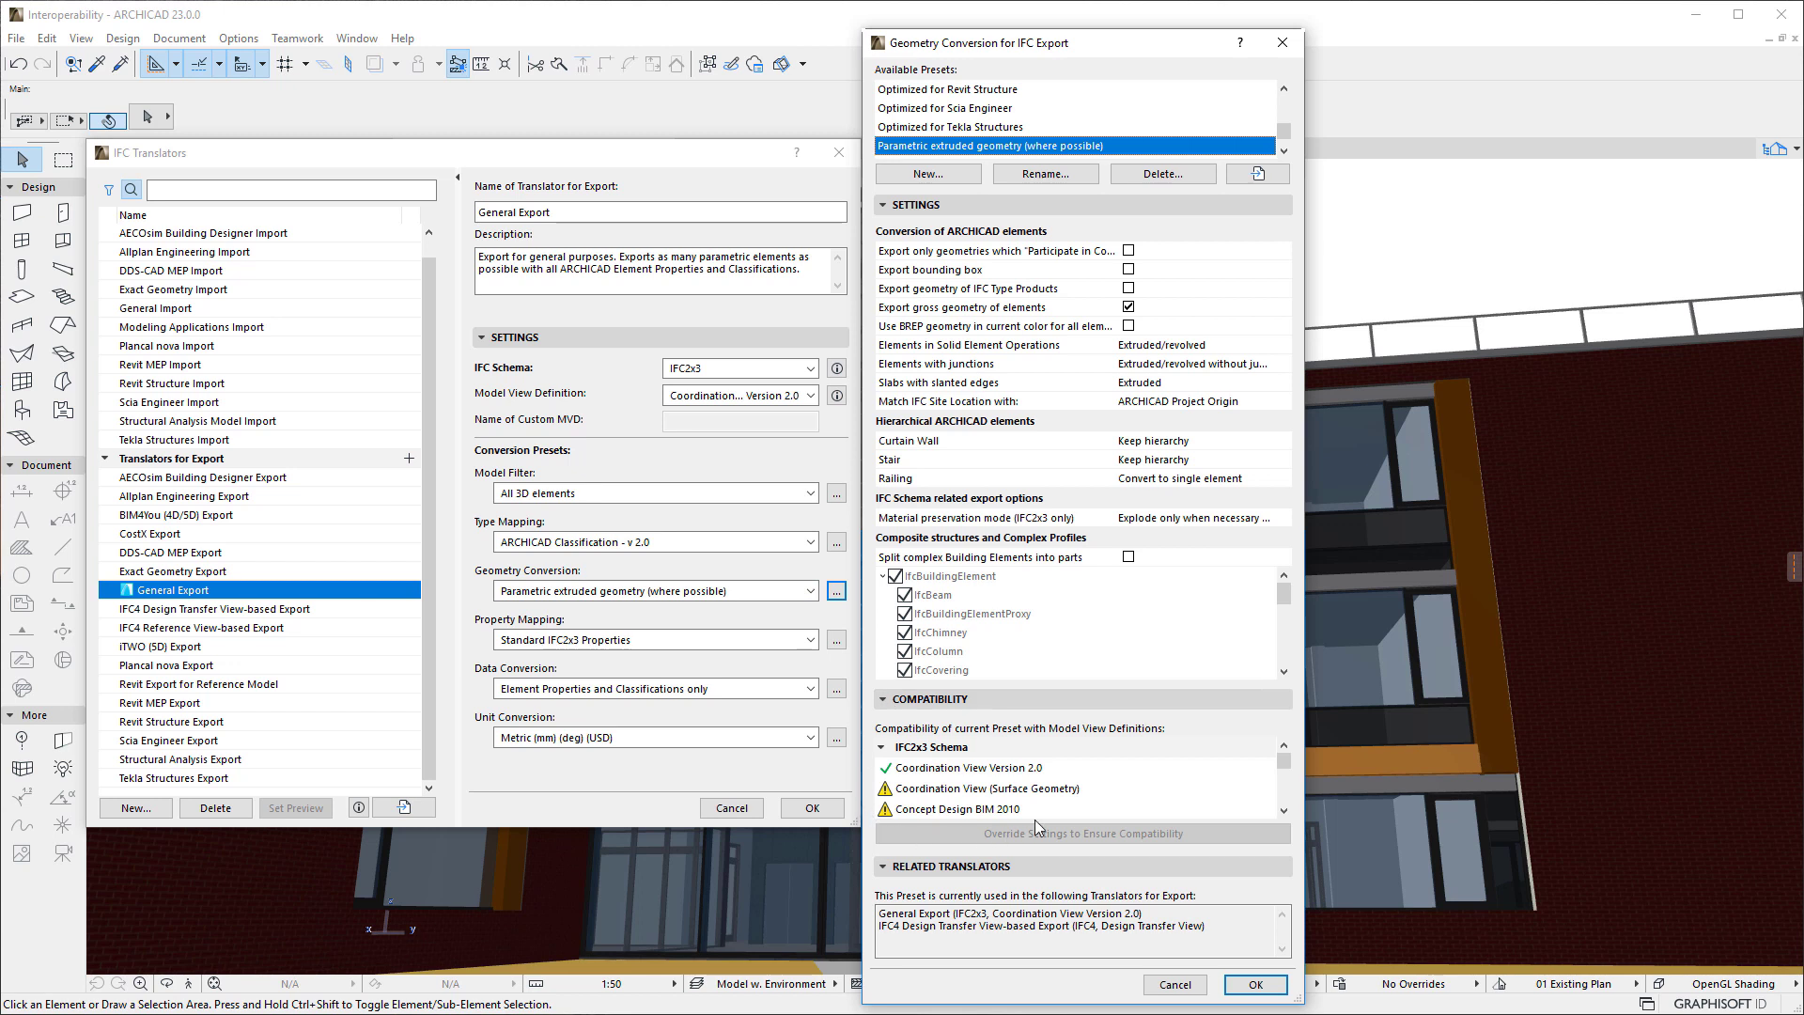
left_click(1175, 984)
left_click(836, 690)
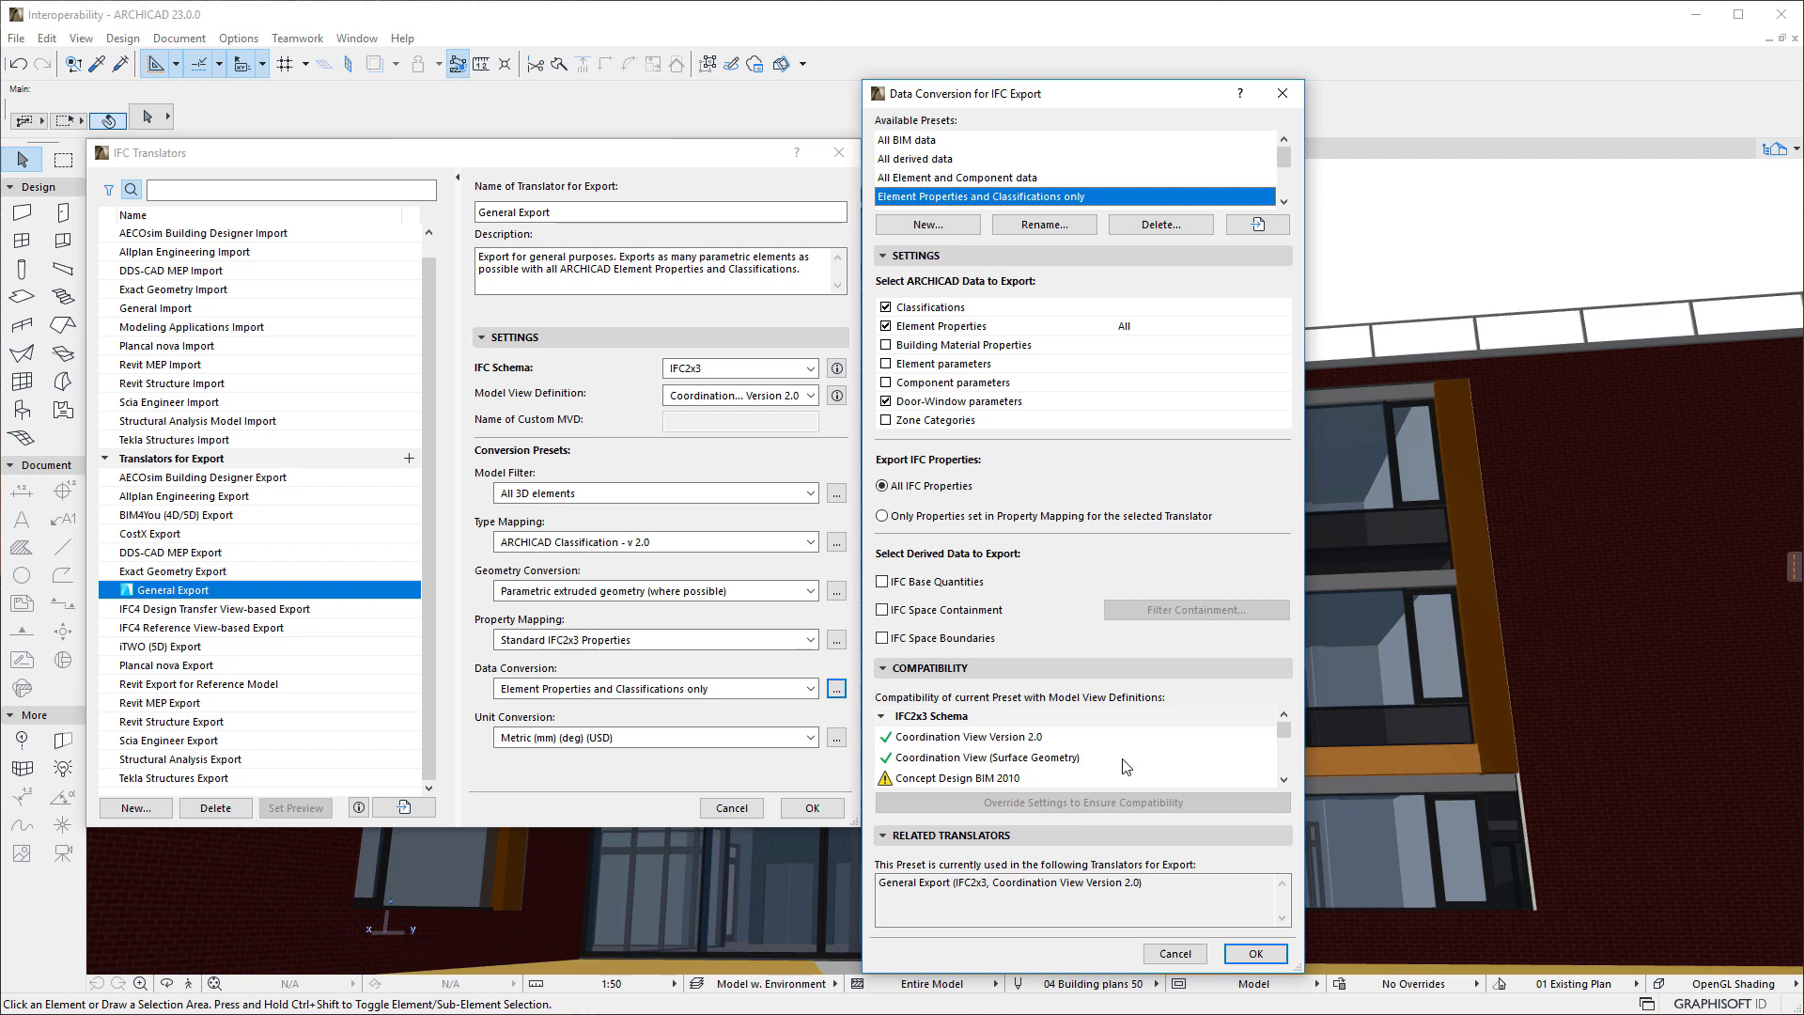
left_click(1174, 954)
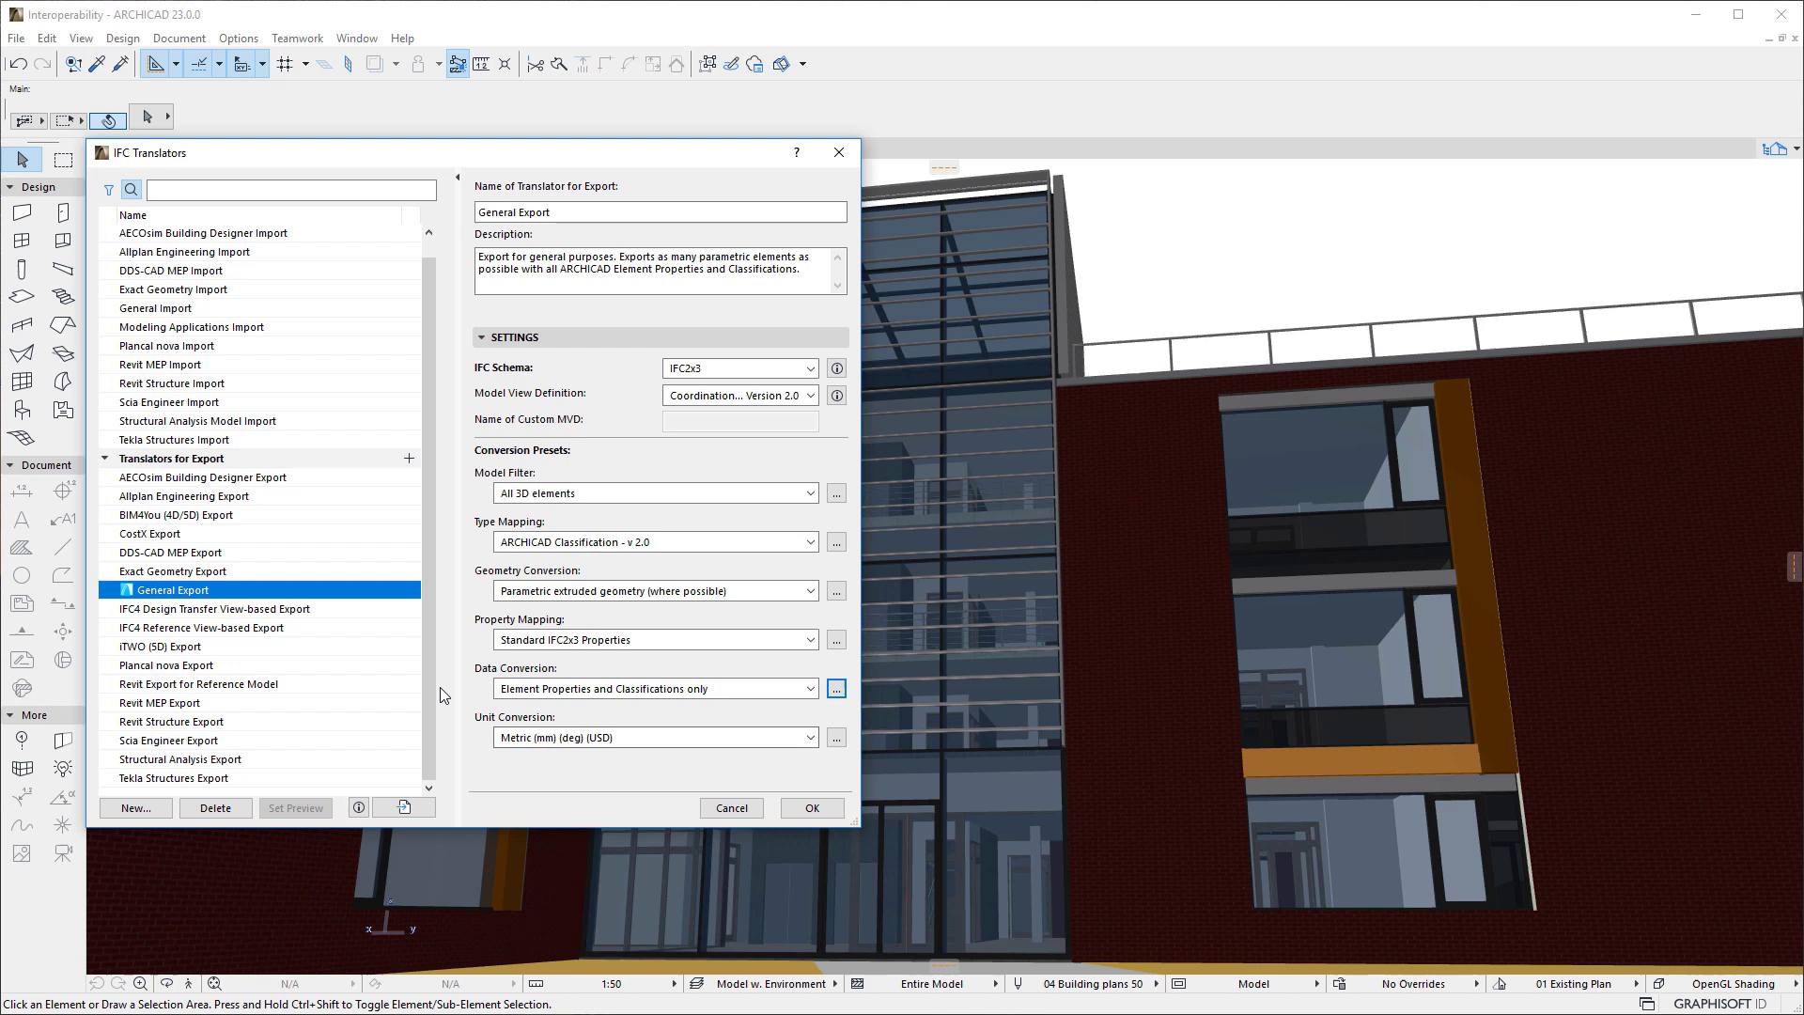
Step: Select the IFC4 Reference View-based Export translator and view its Type Mapping presets
left_click(358, 631)
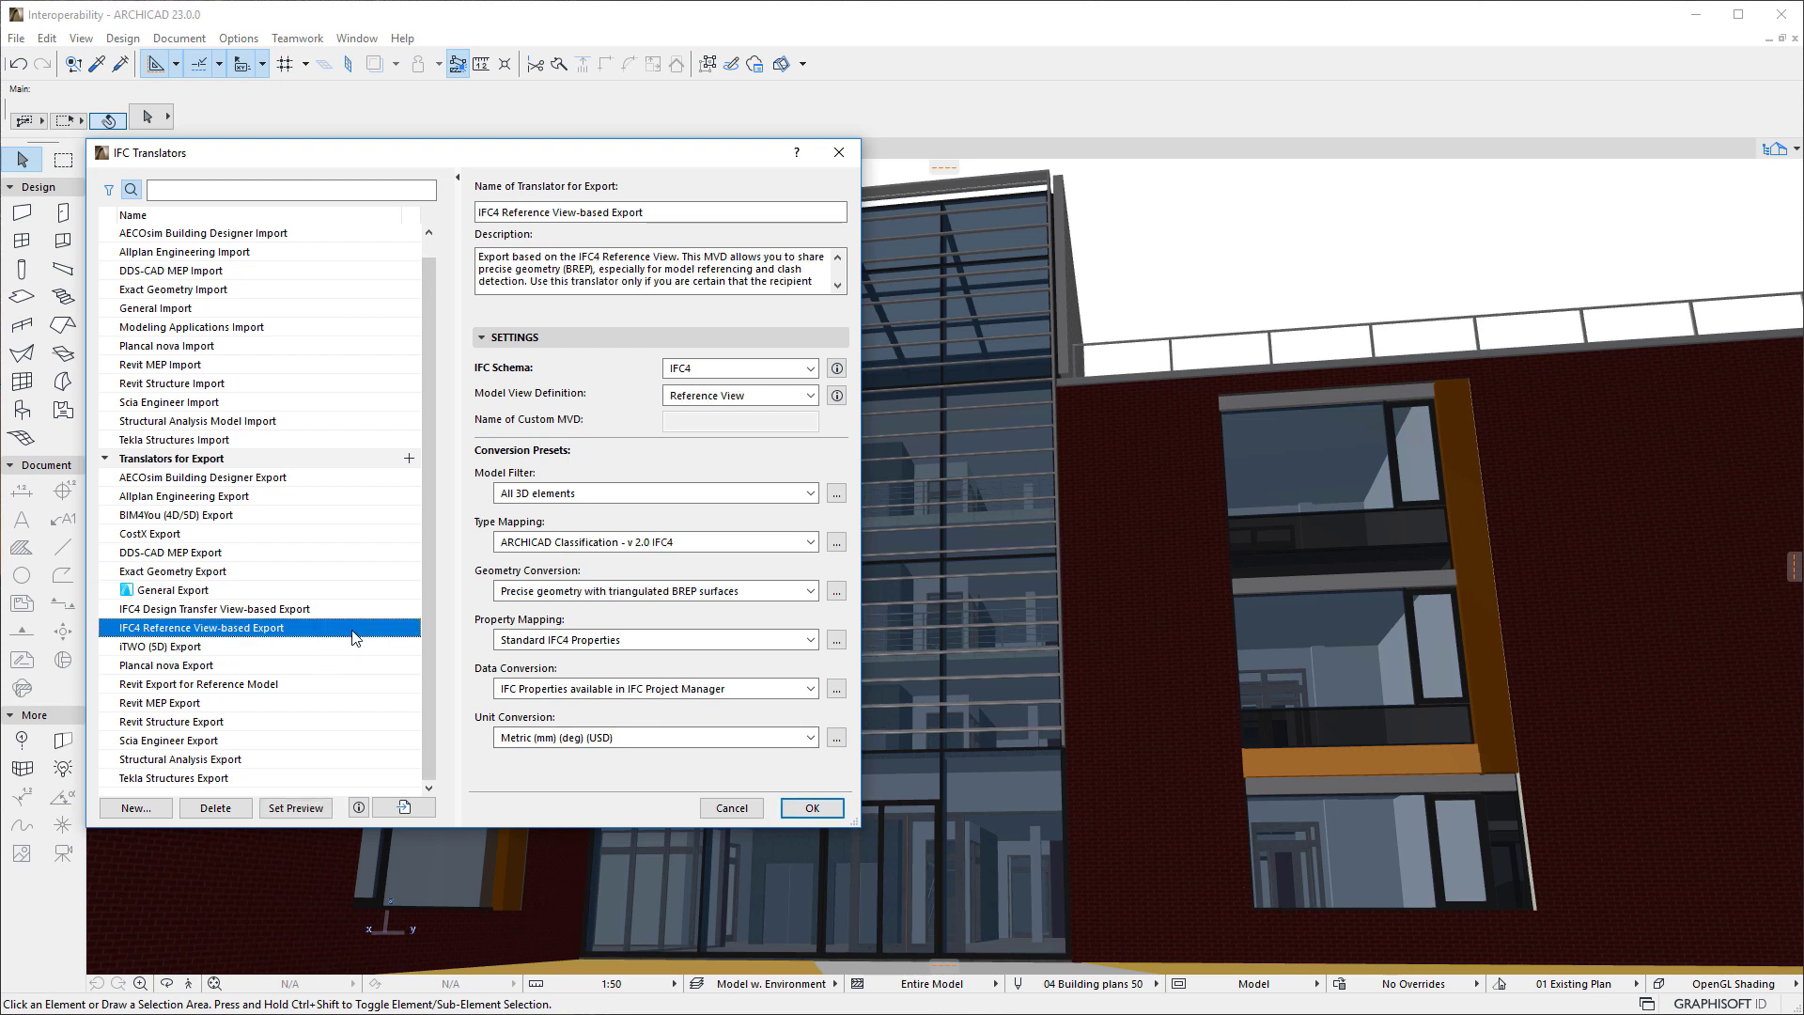
left_click(836, 544)
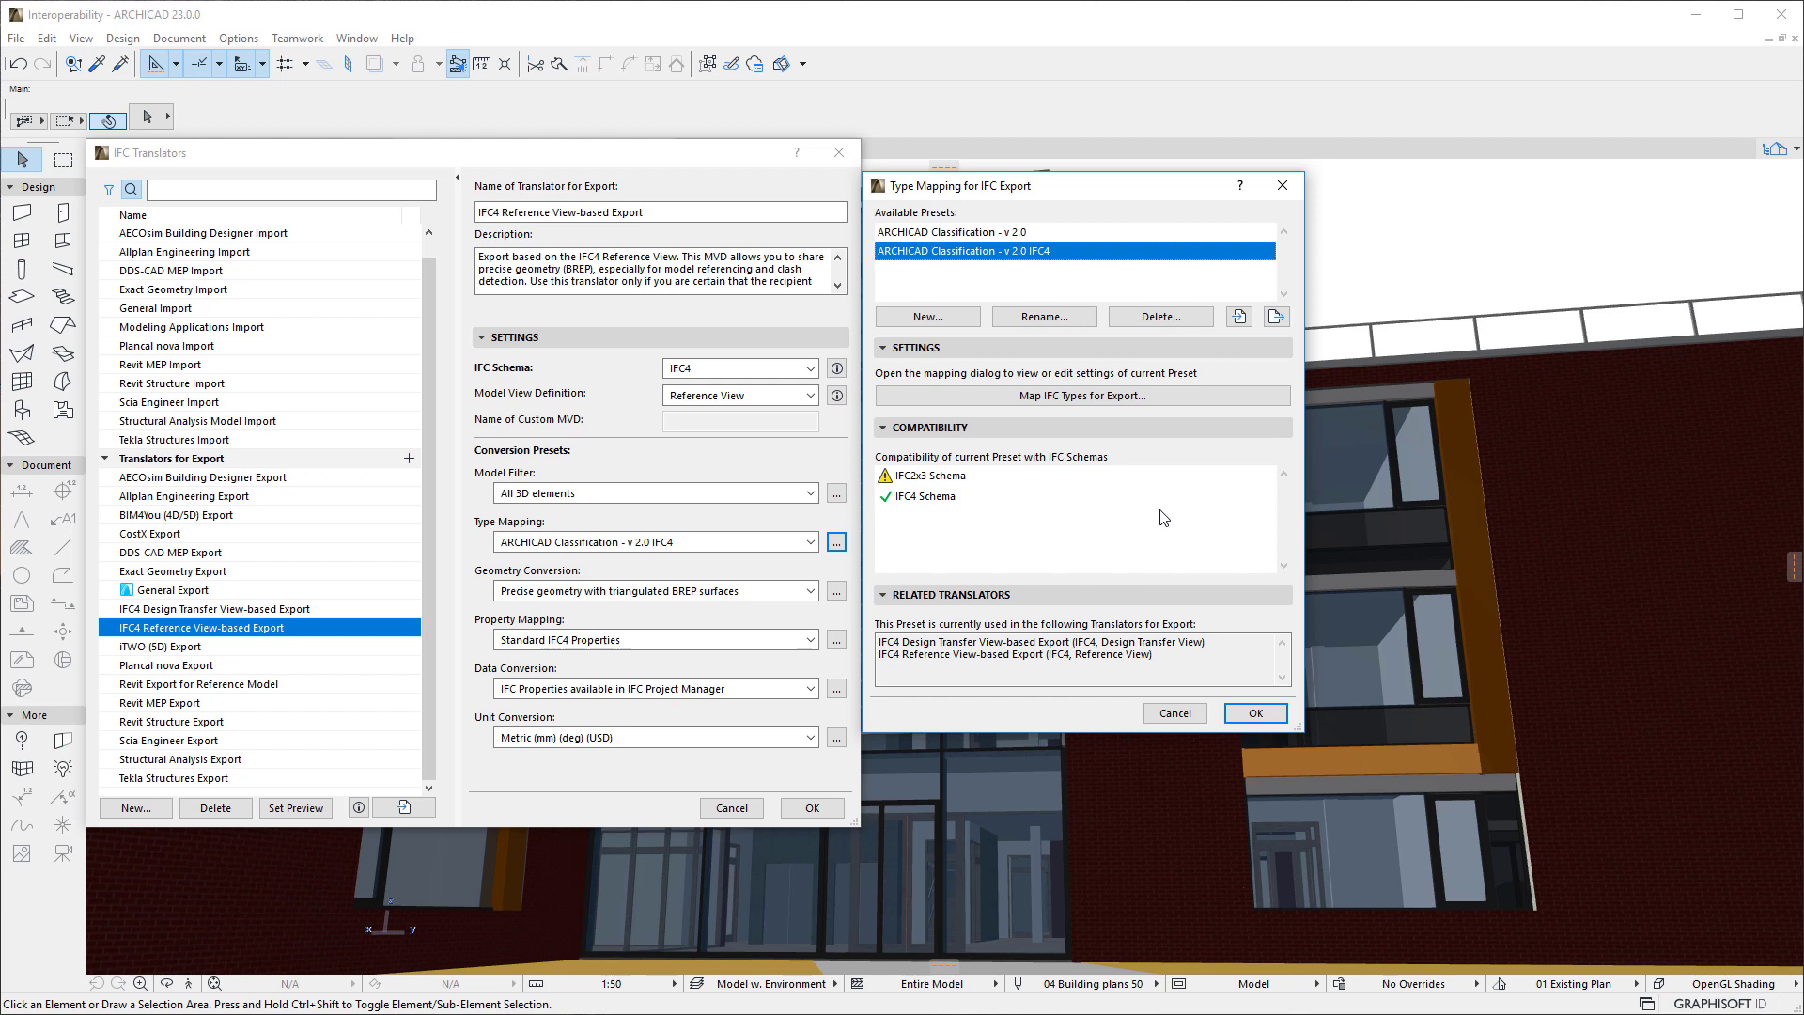
left_click(1124, 233)
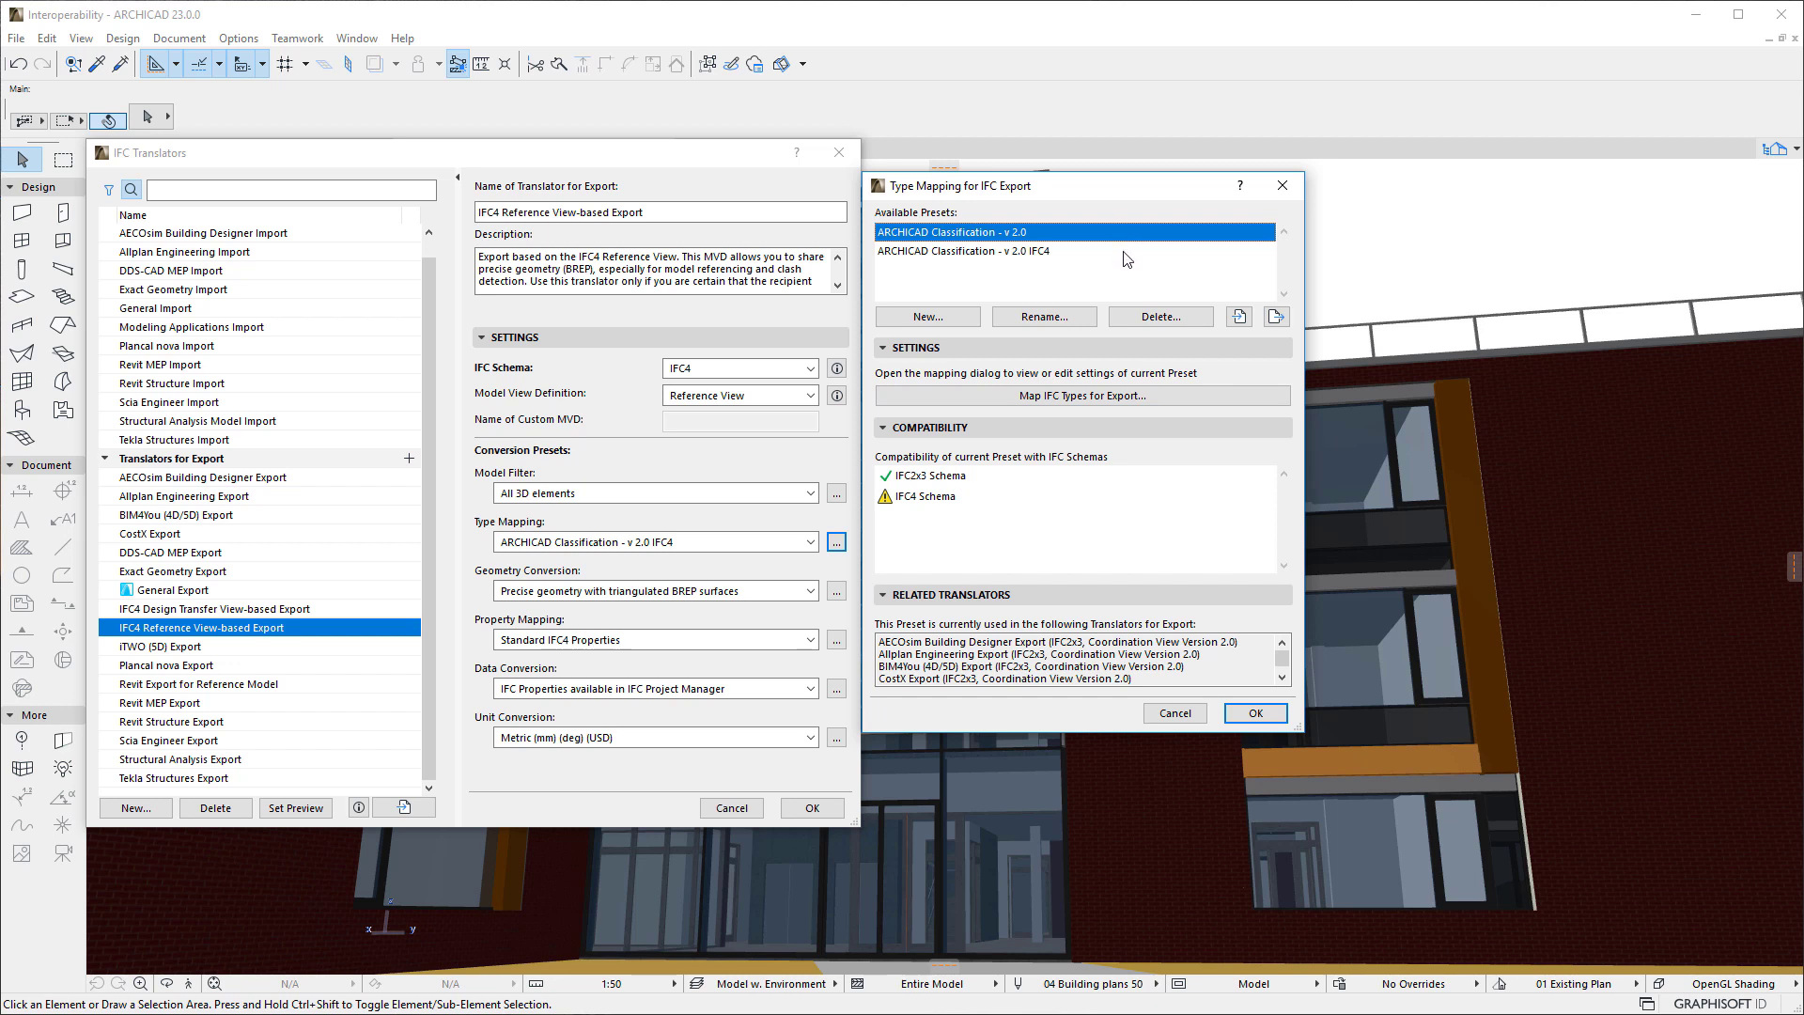
left_click(1123, 252)
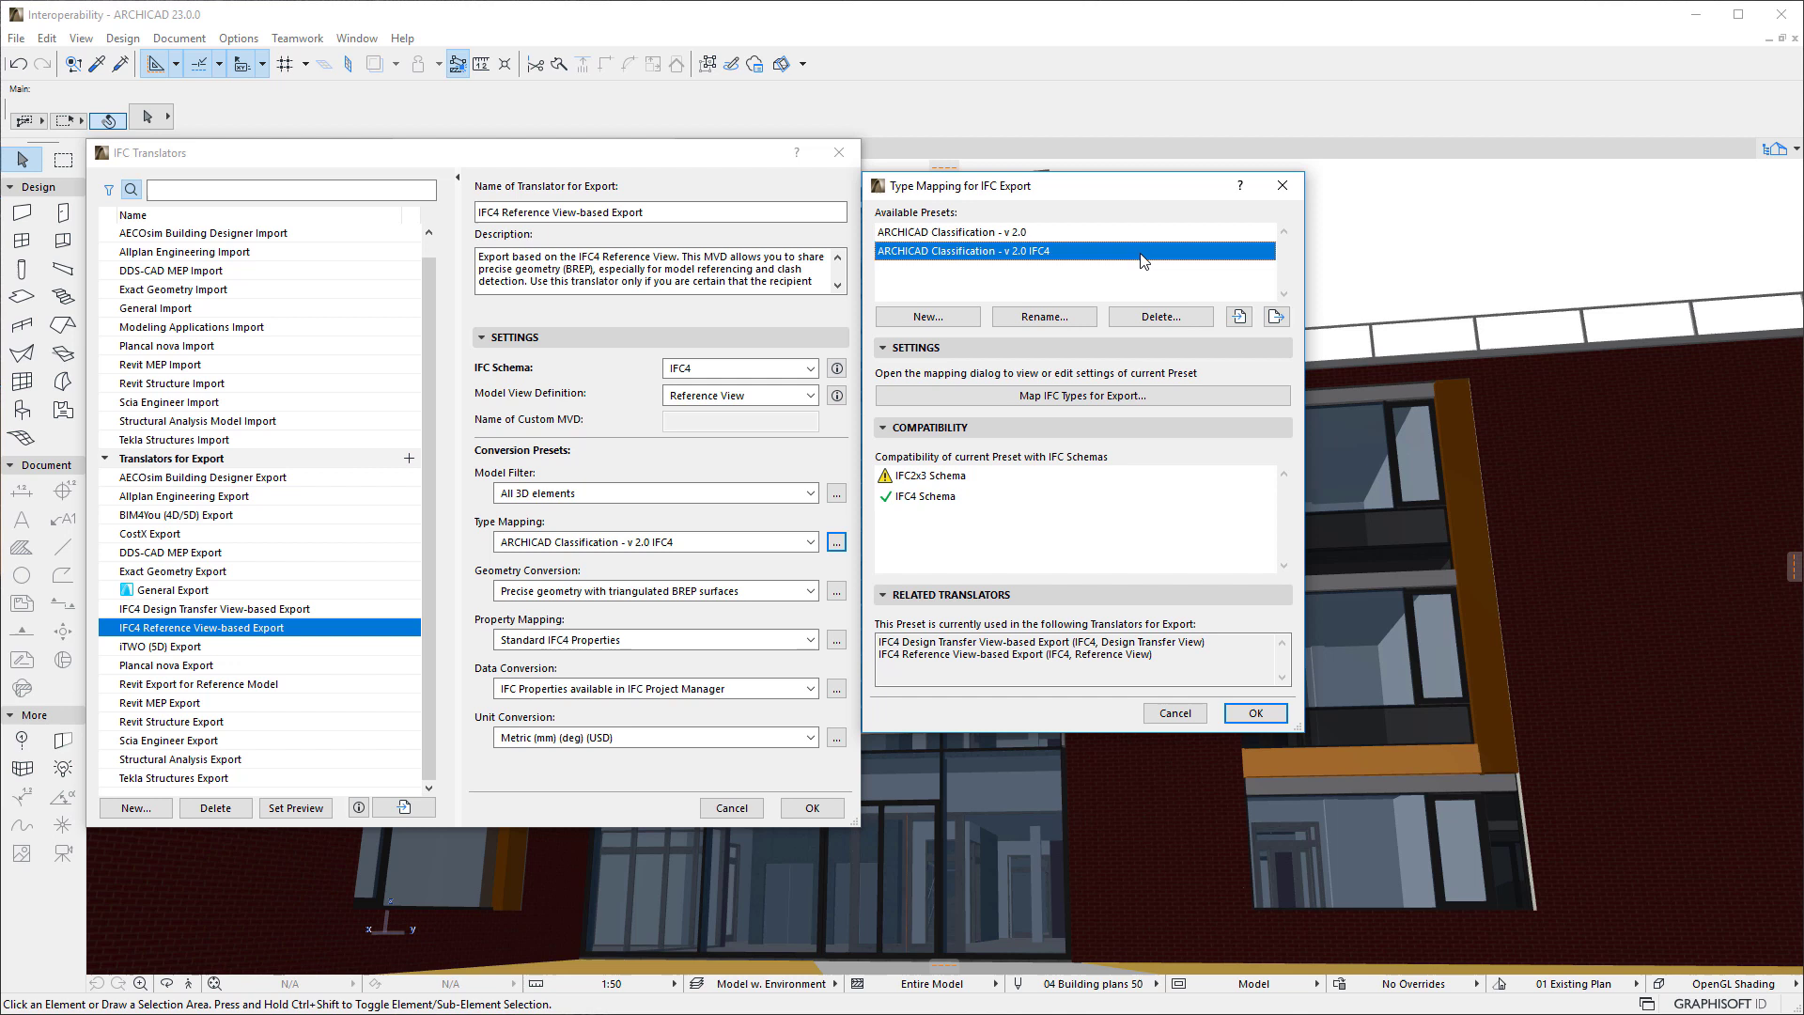
left_click(1063, 483)
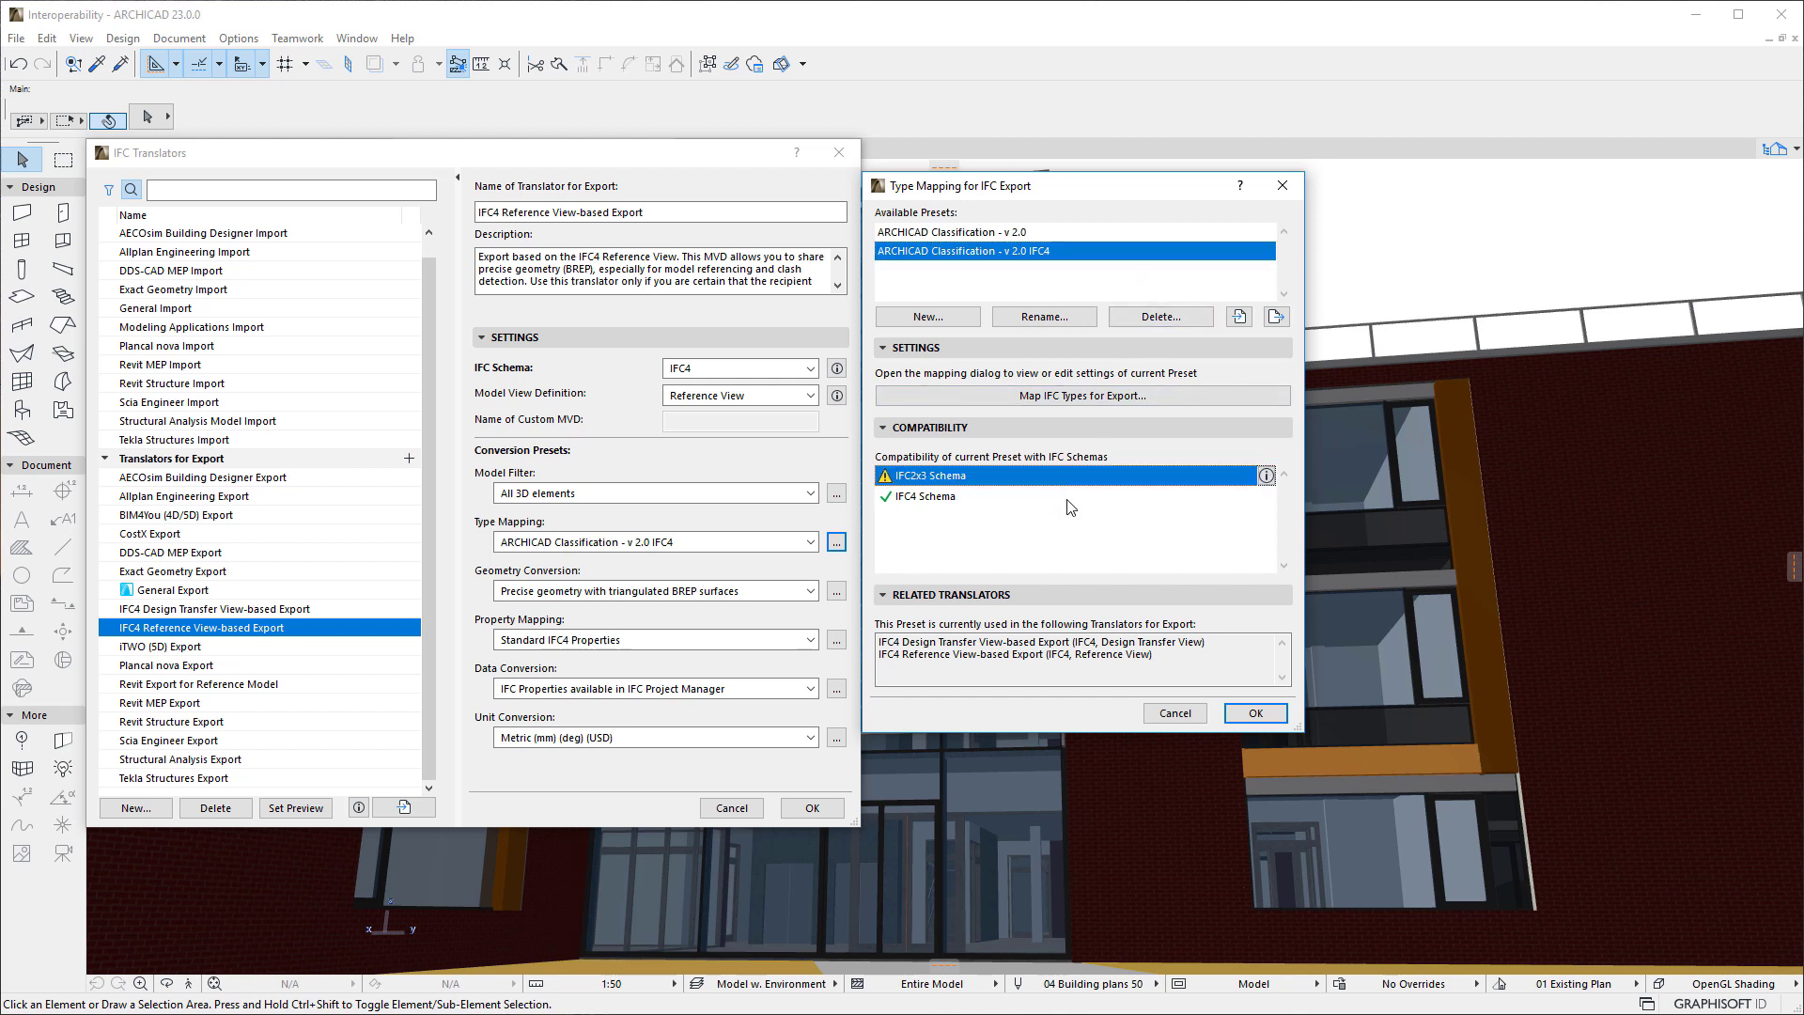
left_click(1069, 500)
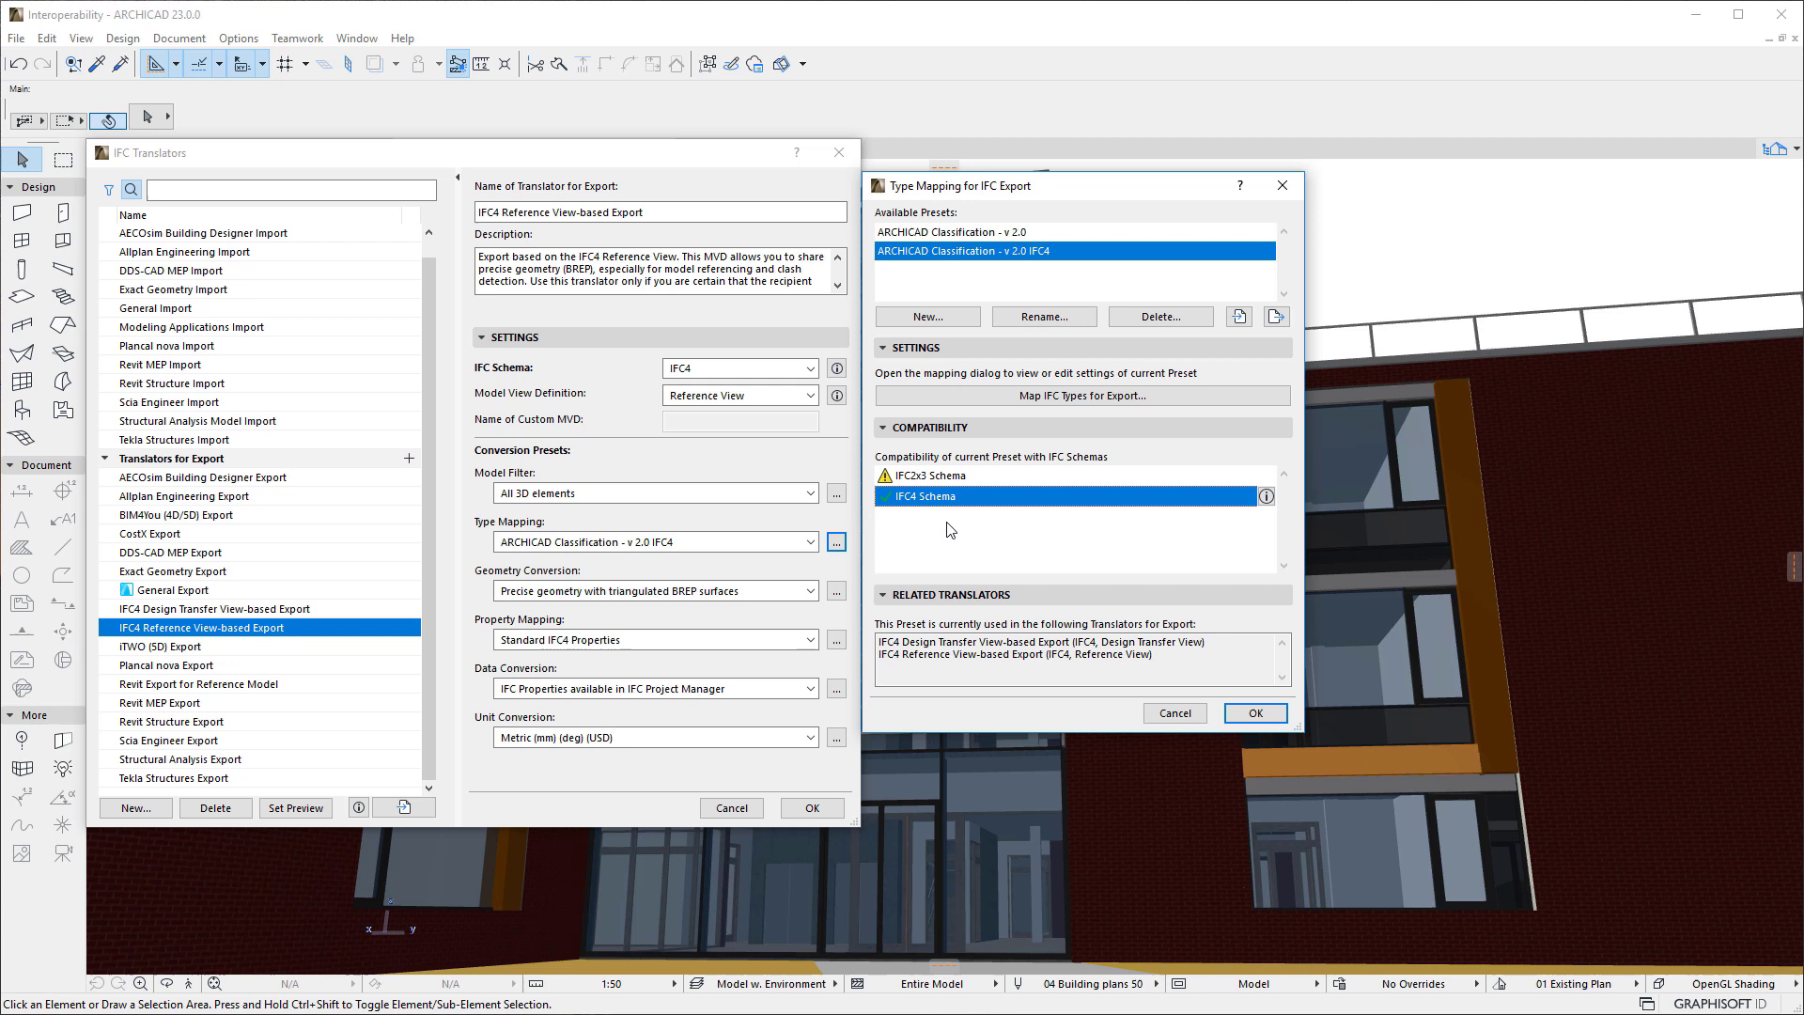
left_click(1009, 477)
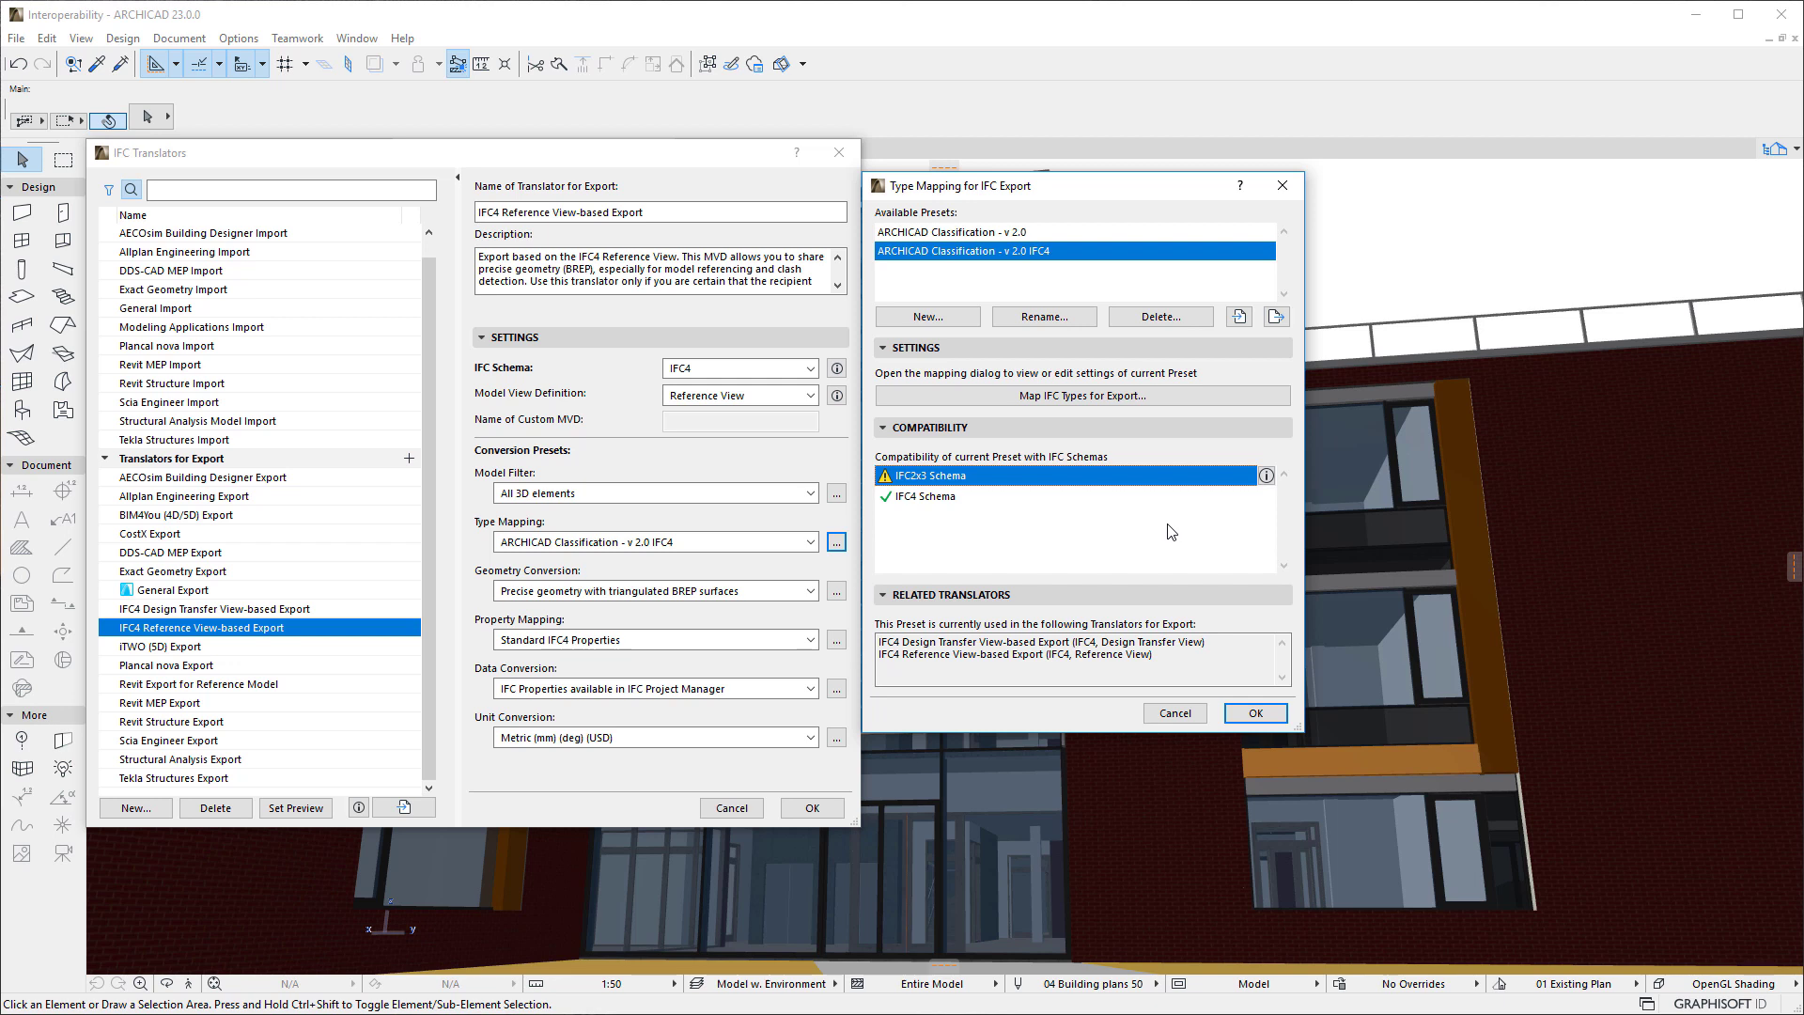
Step: Check the type mapping preset's IFC4 Schema compatibility details
left_click(1168, 499)
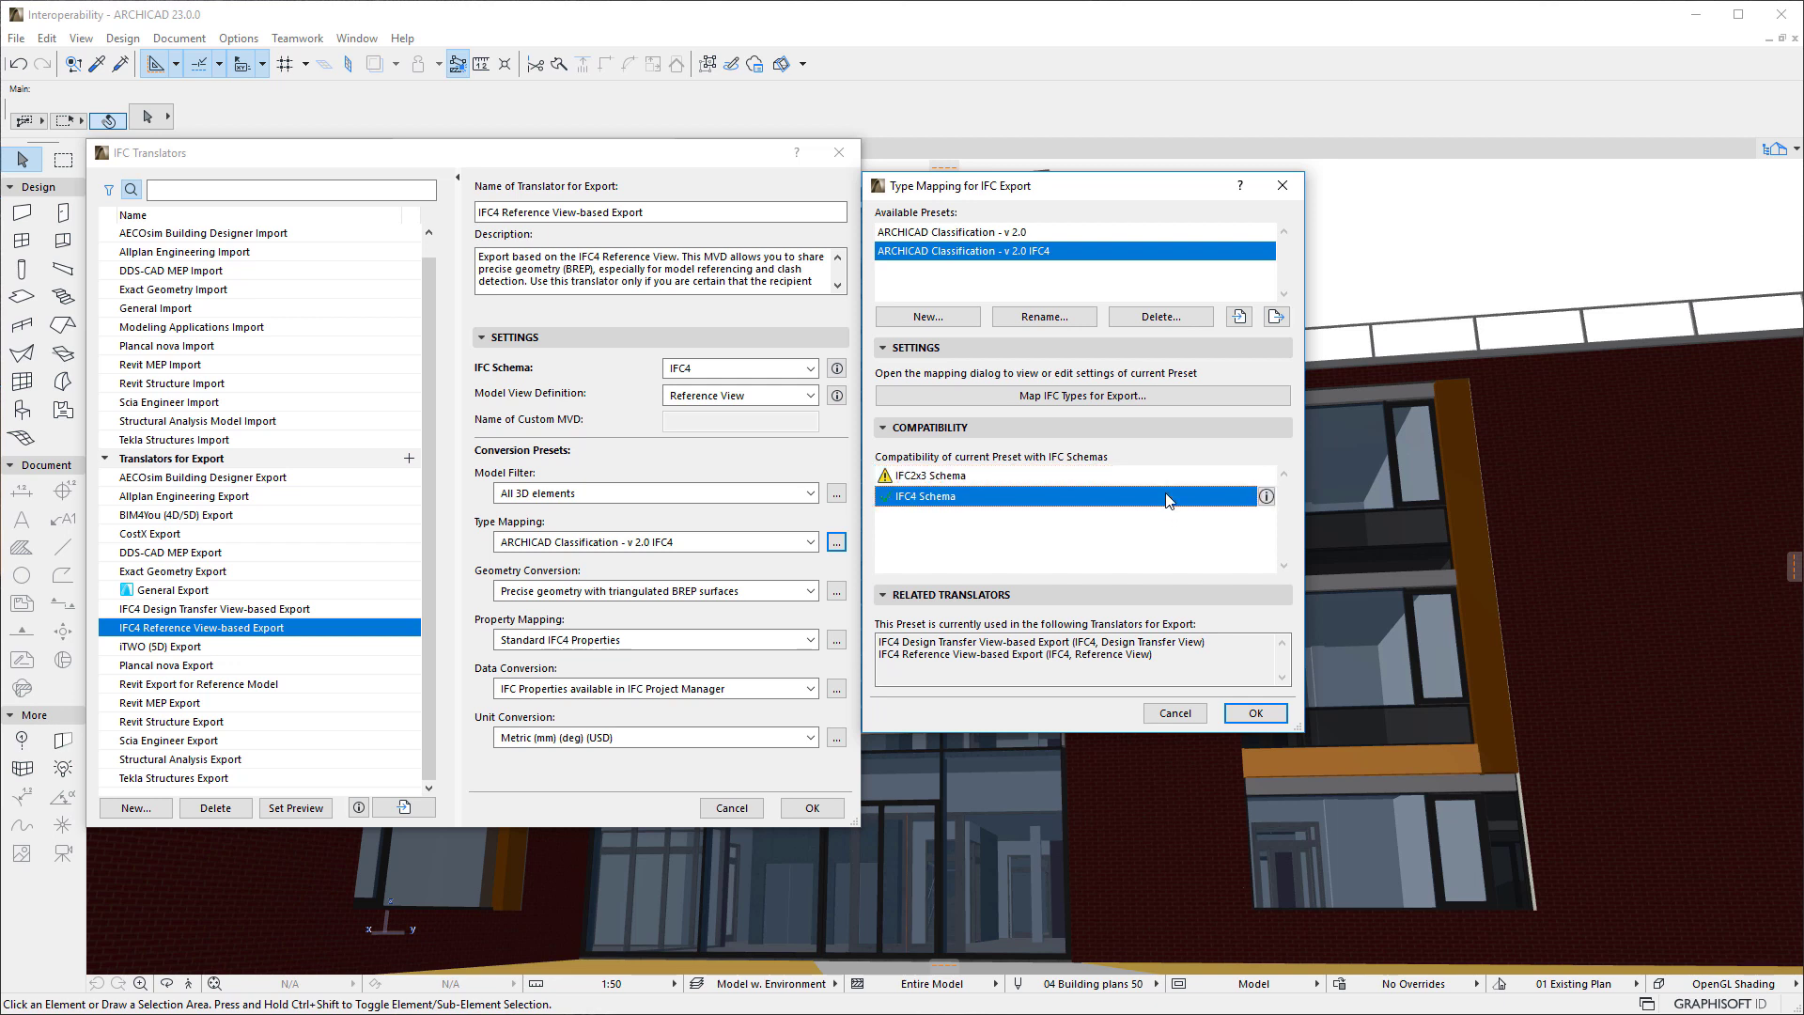
left_click(1267, 496)
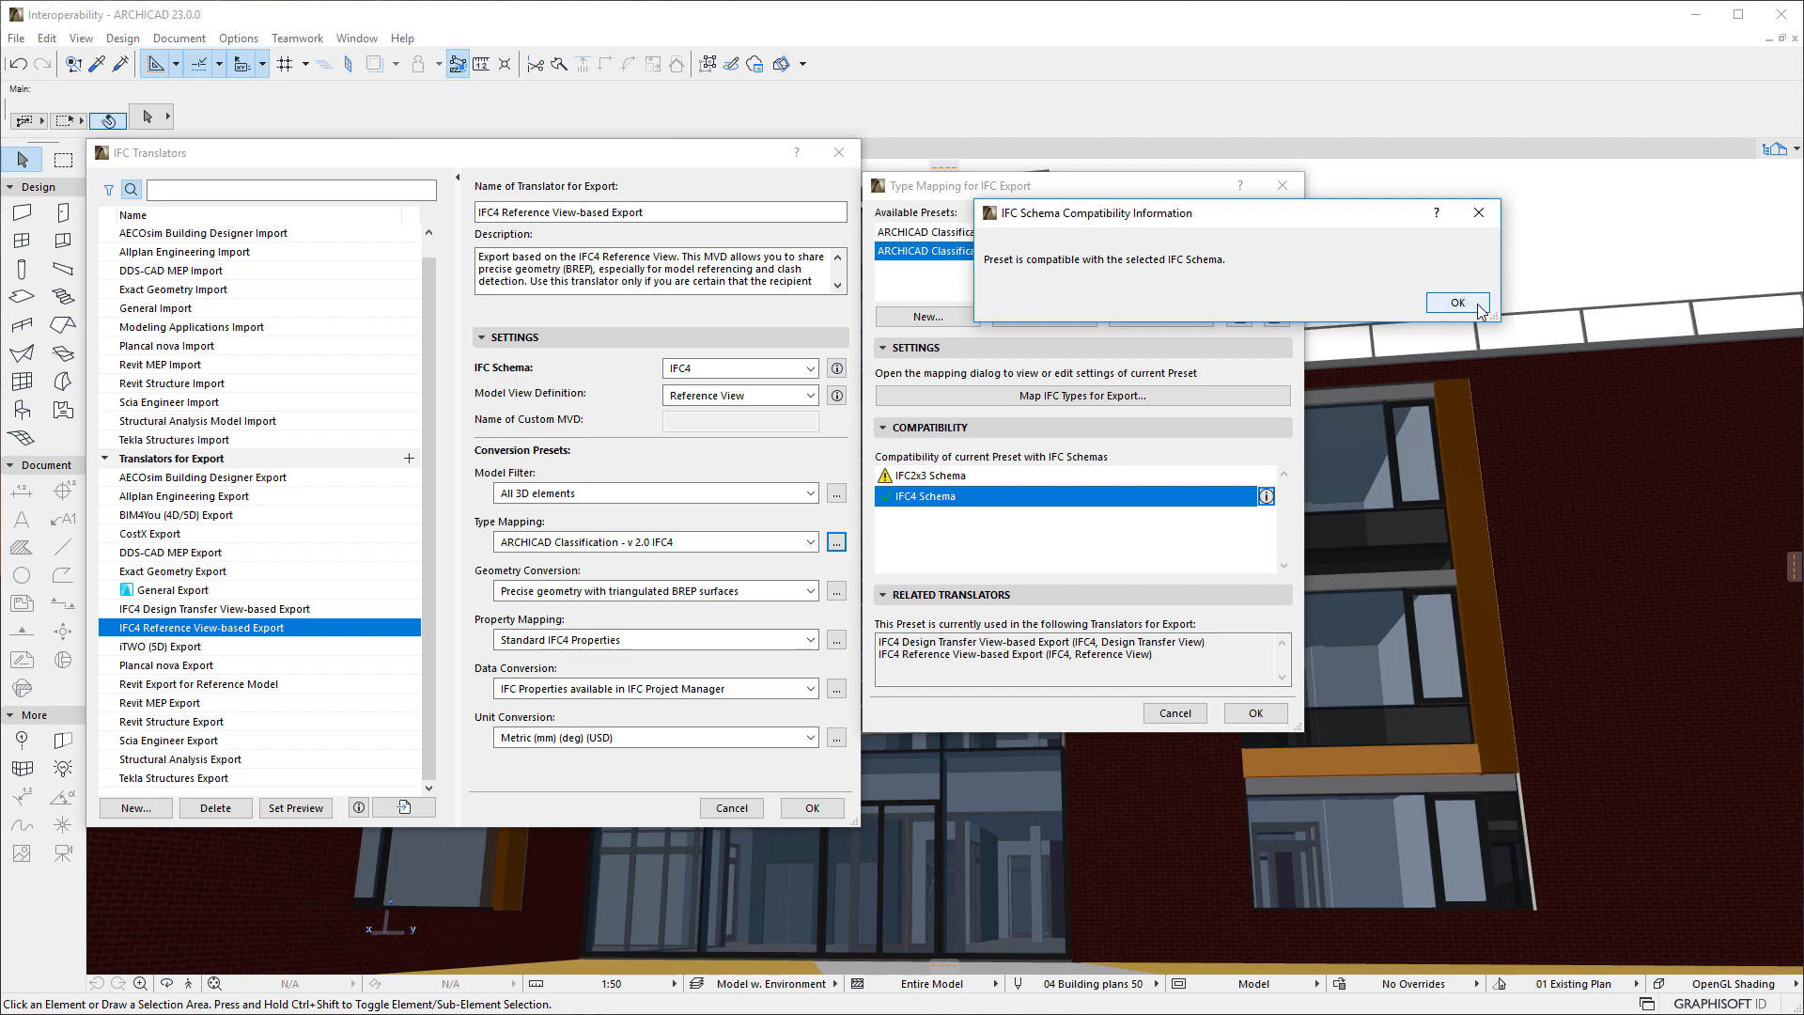
left_click(1472, 305)
Step: Review which element types are incompatible with IFC2x3, then close Type Mapping
left_click(1231, 482)
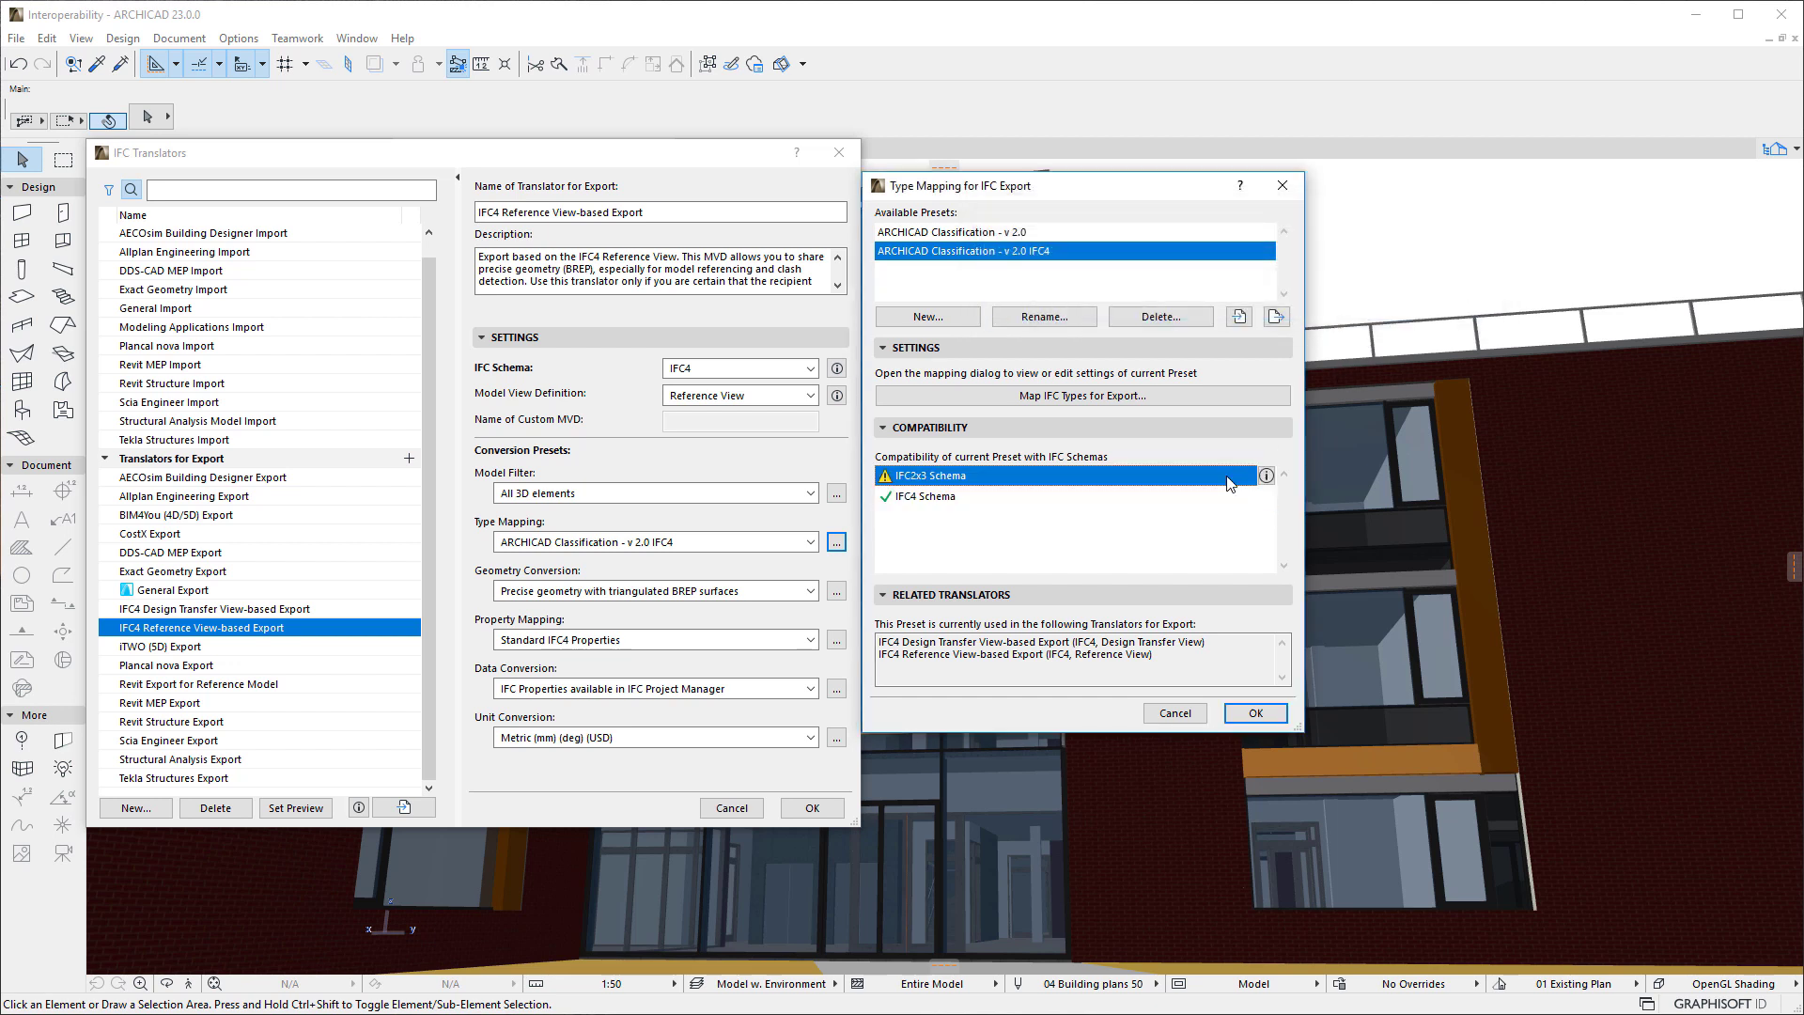
left_click(1267, 475)
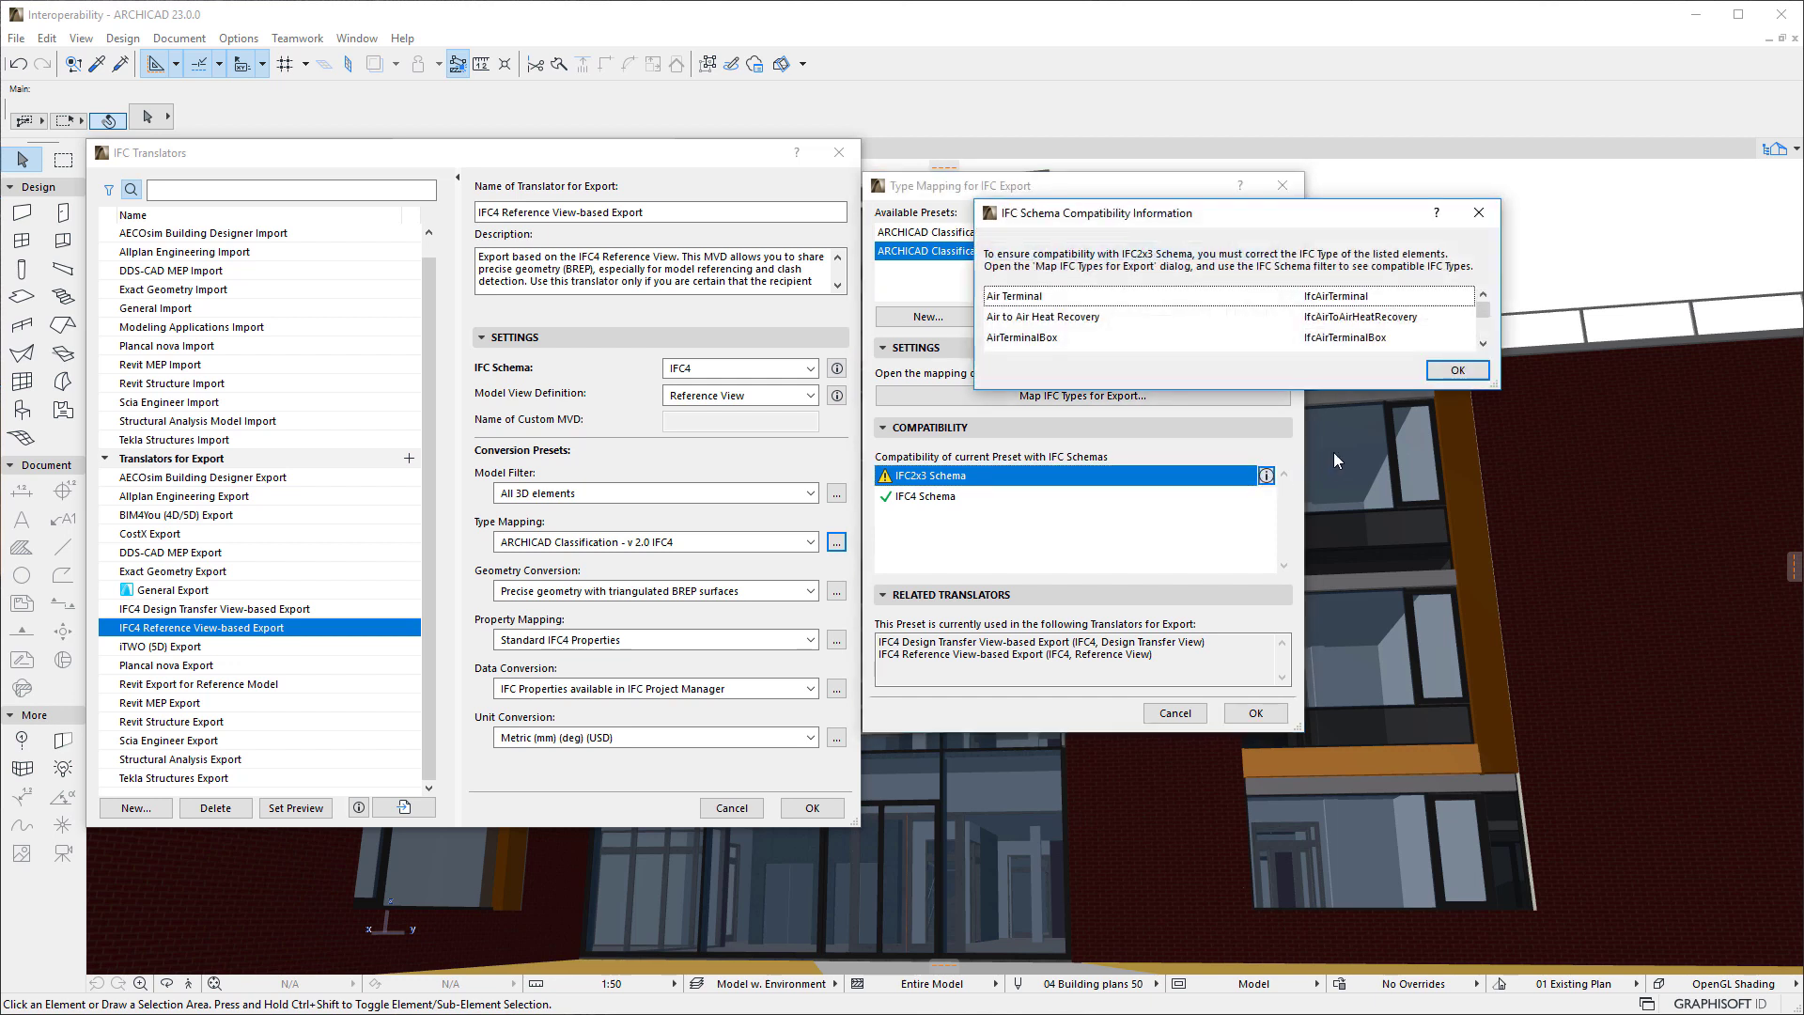
left_click_drag(1363, 390, 1395, 603)
left_click(1482, 561)
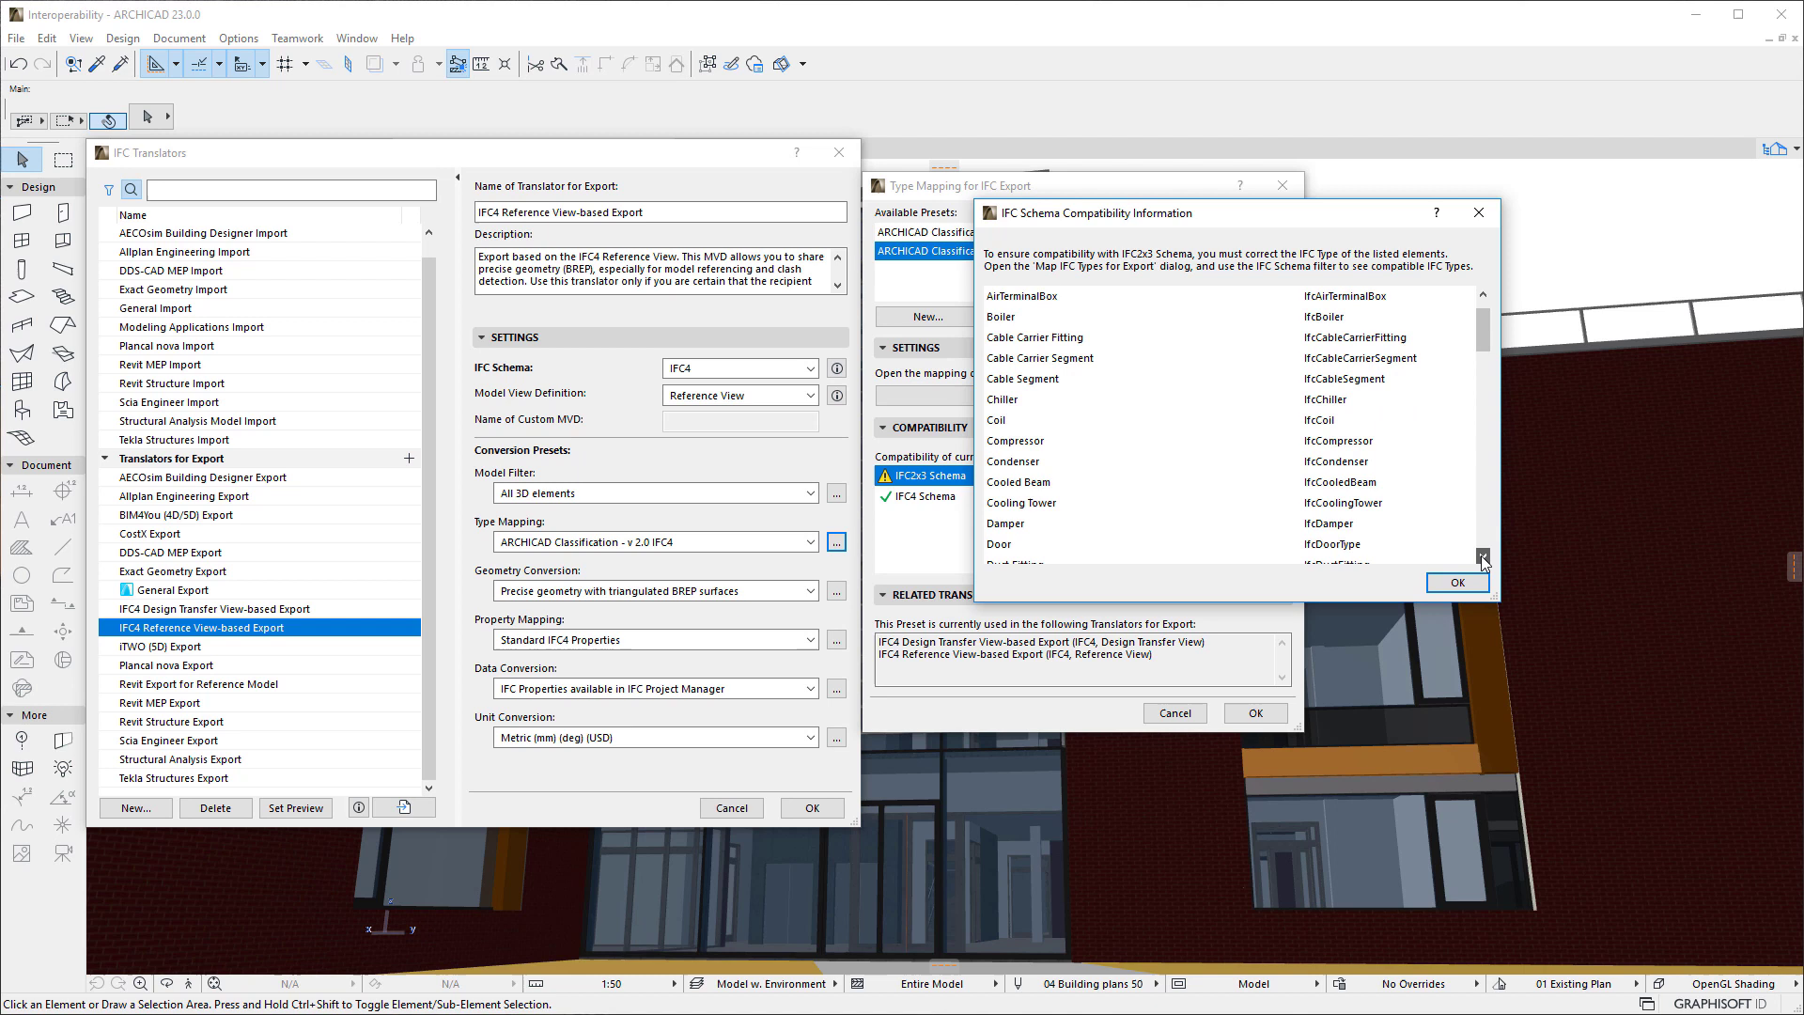
left_click_drag(1483, 561, 1477, 587)
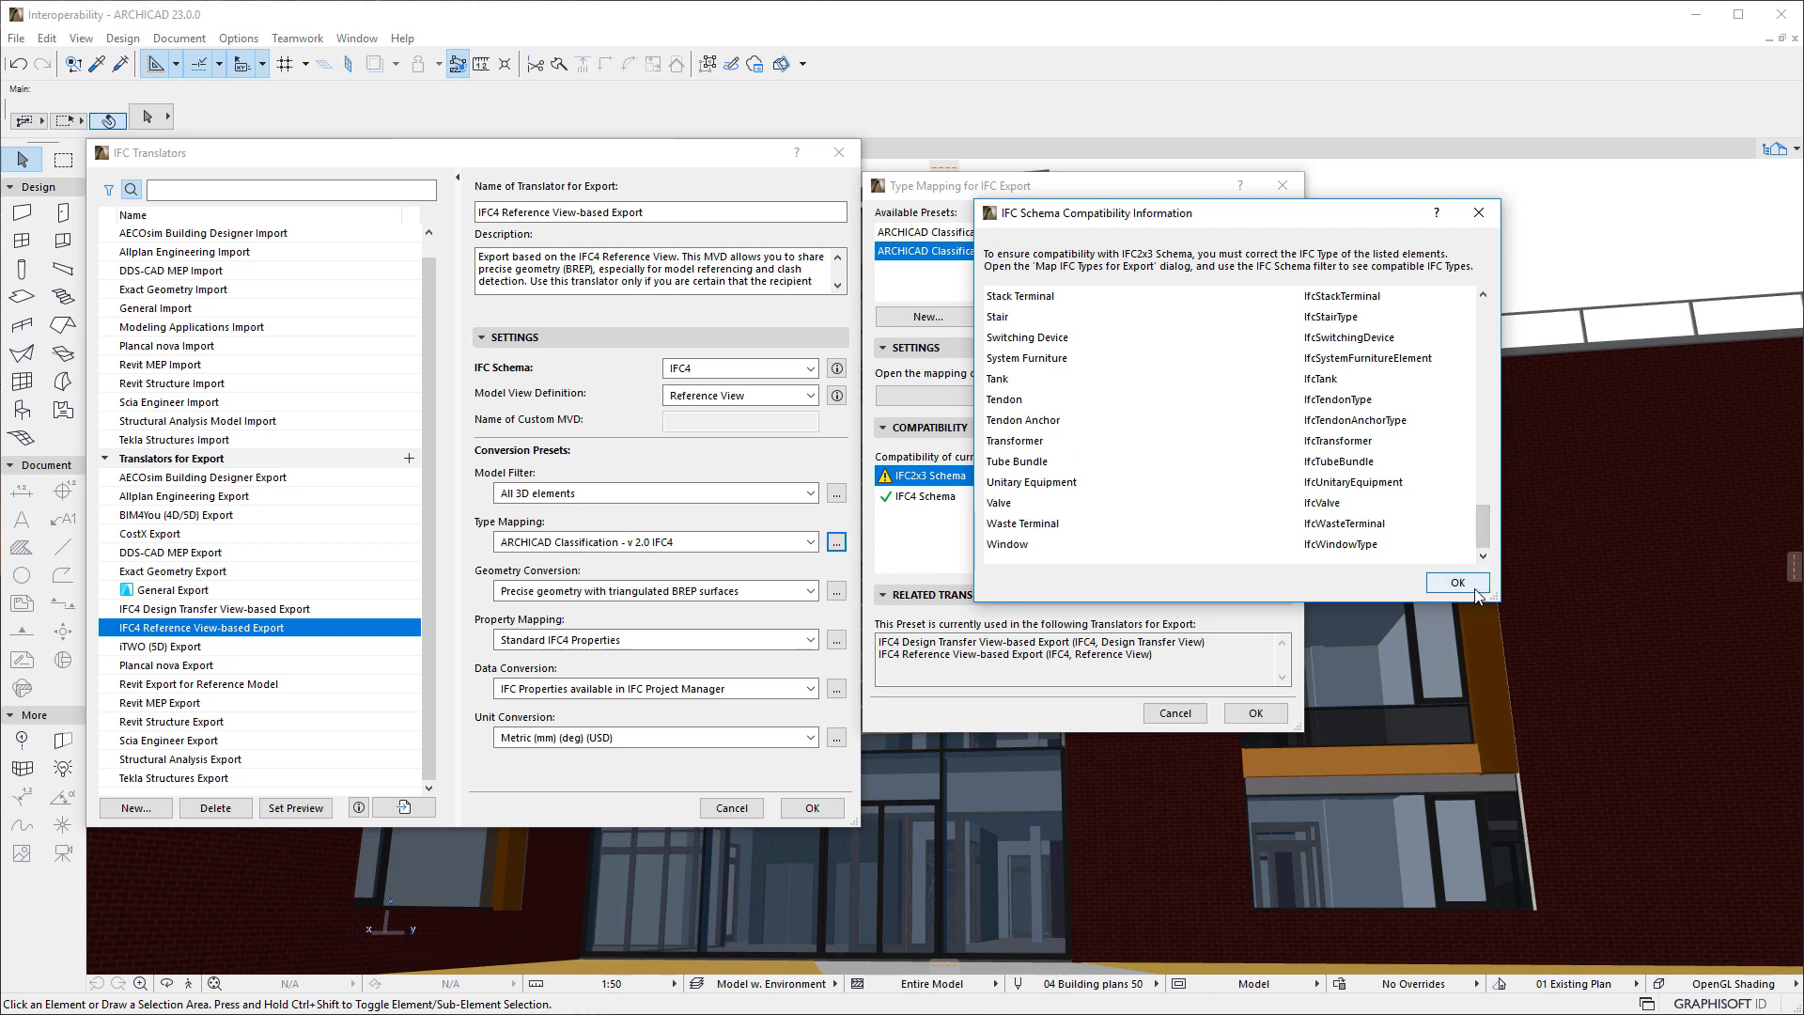
left_click(1475, 588)
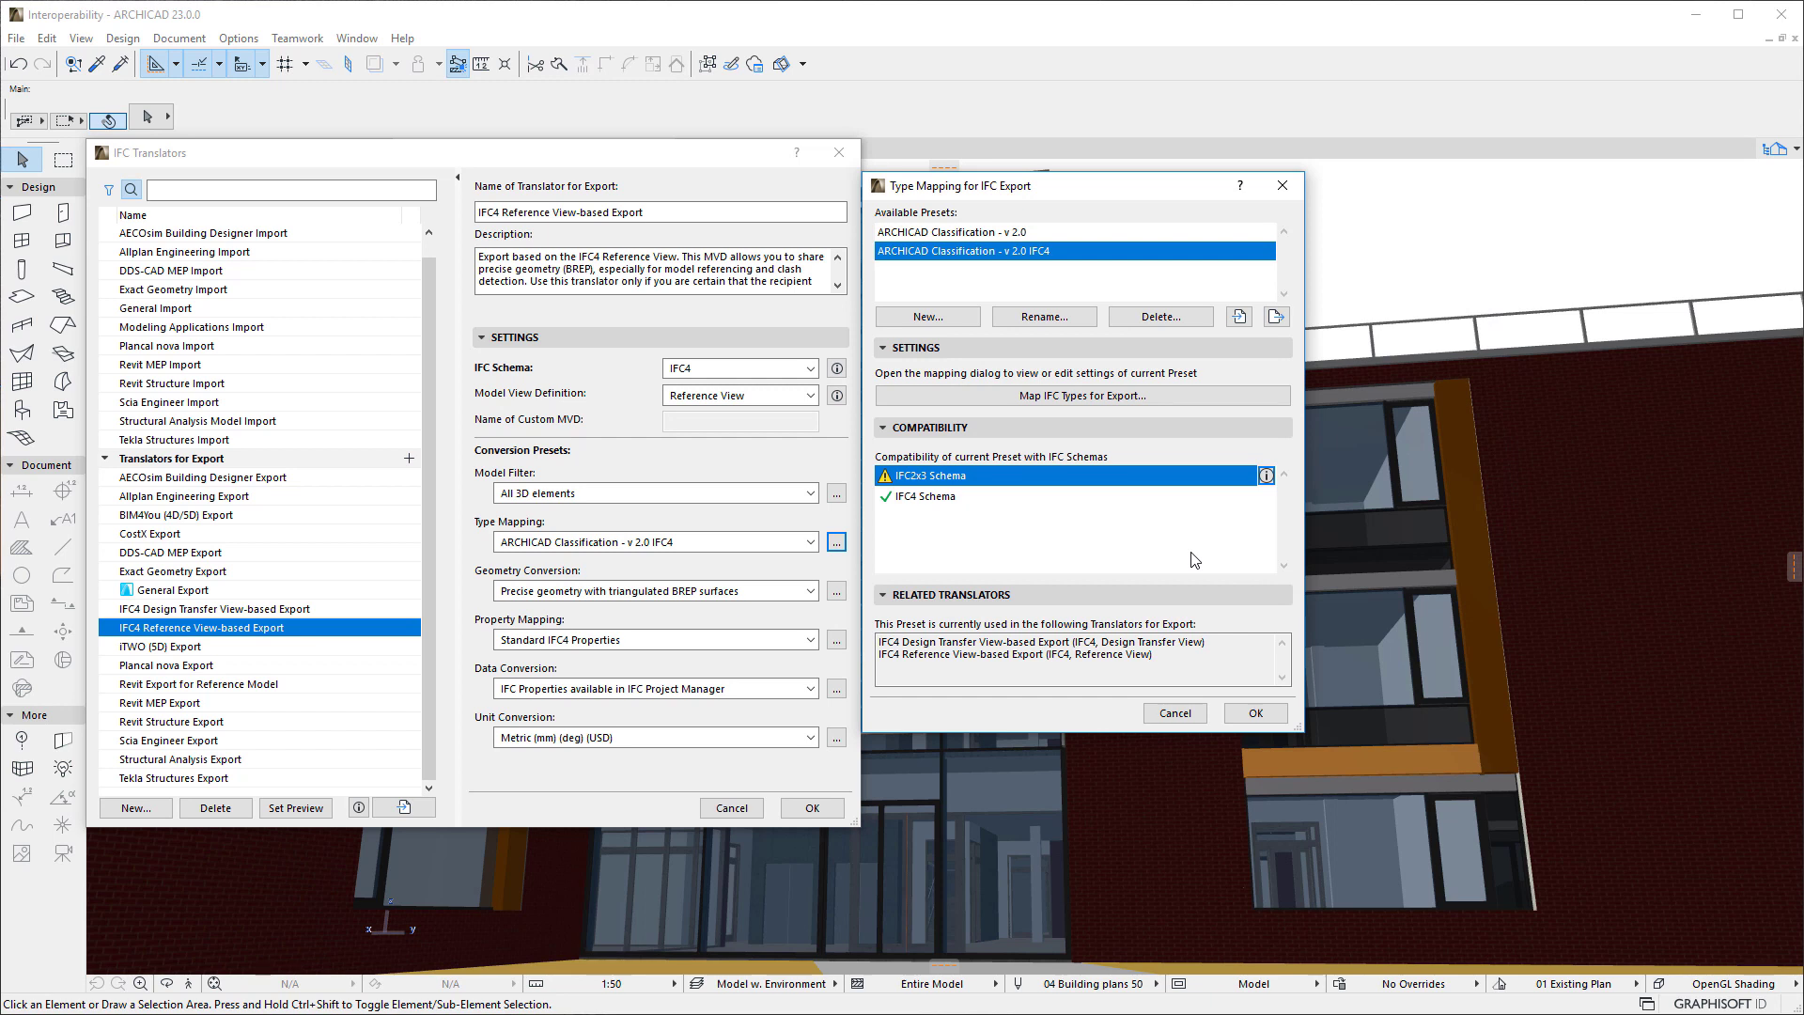
key("Return")
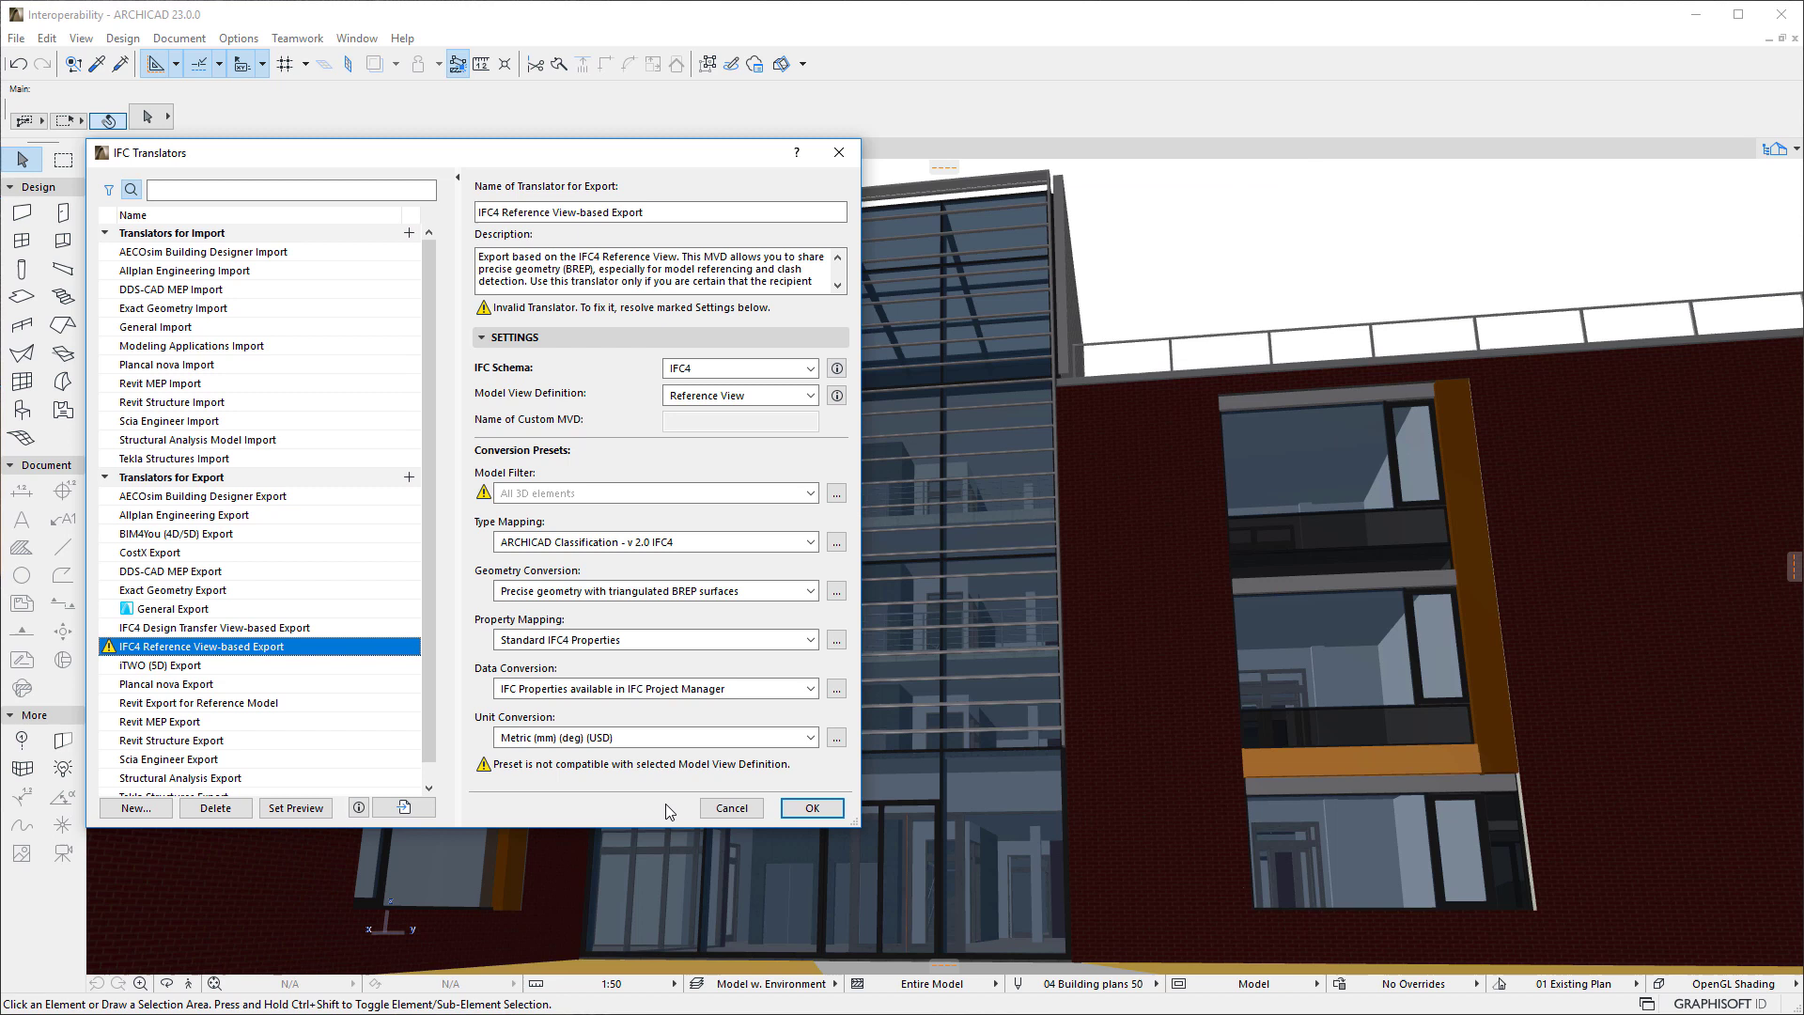
Step: In the Model Filter settings, select the incompatible IFC4 Schema Reference View compatibility entry
left_click(837, 494)
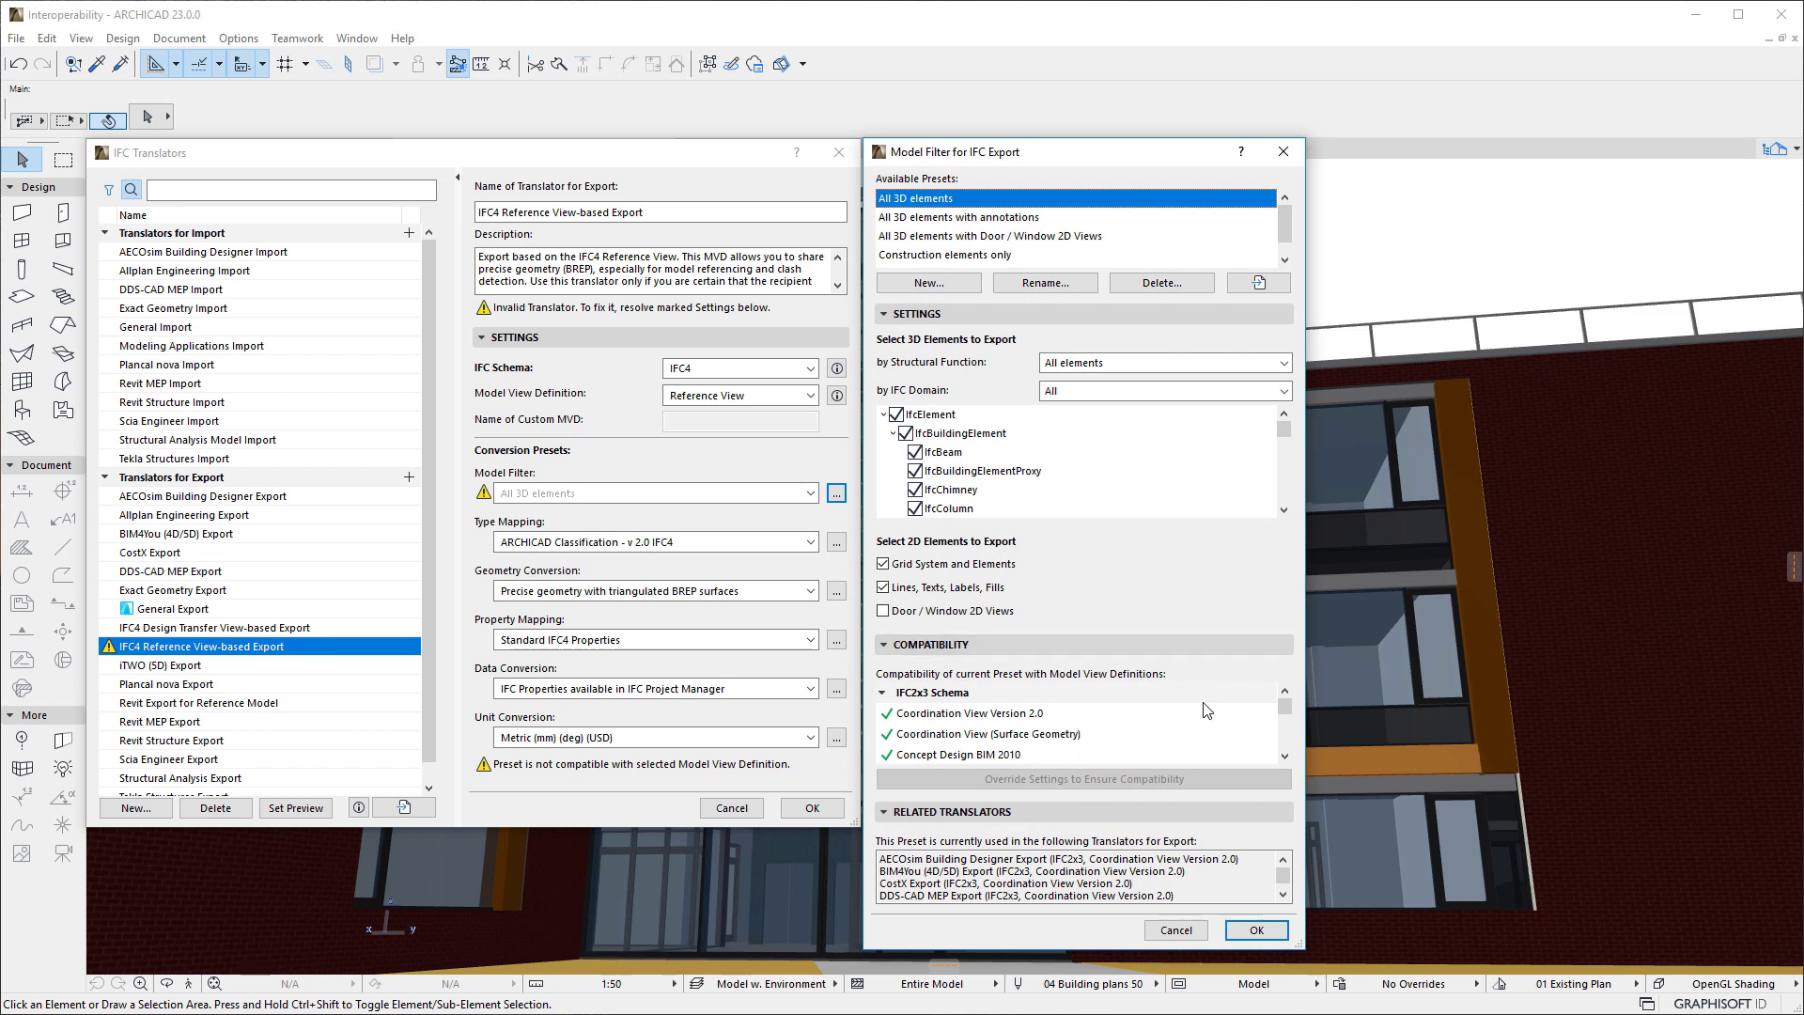
left_click(1286, 757)
left_click(1286, 757)
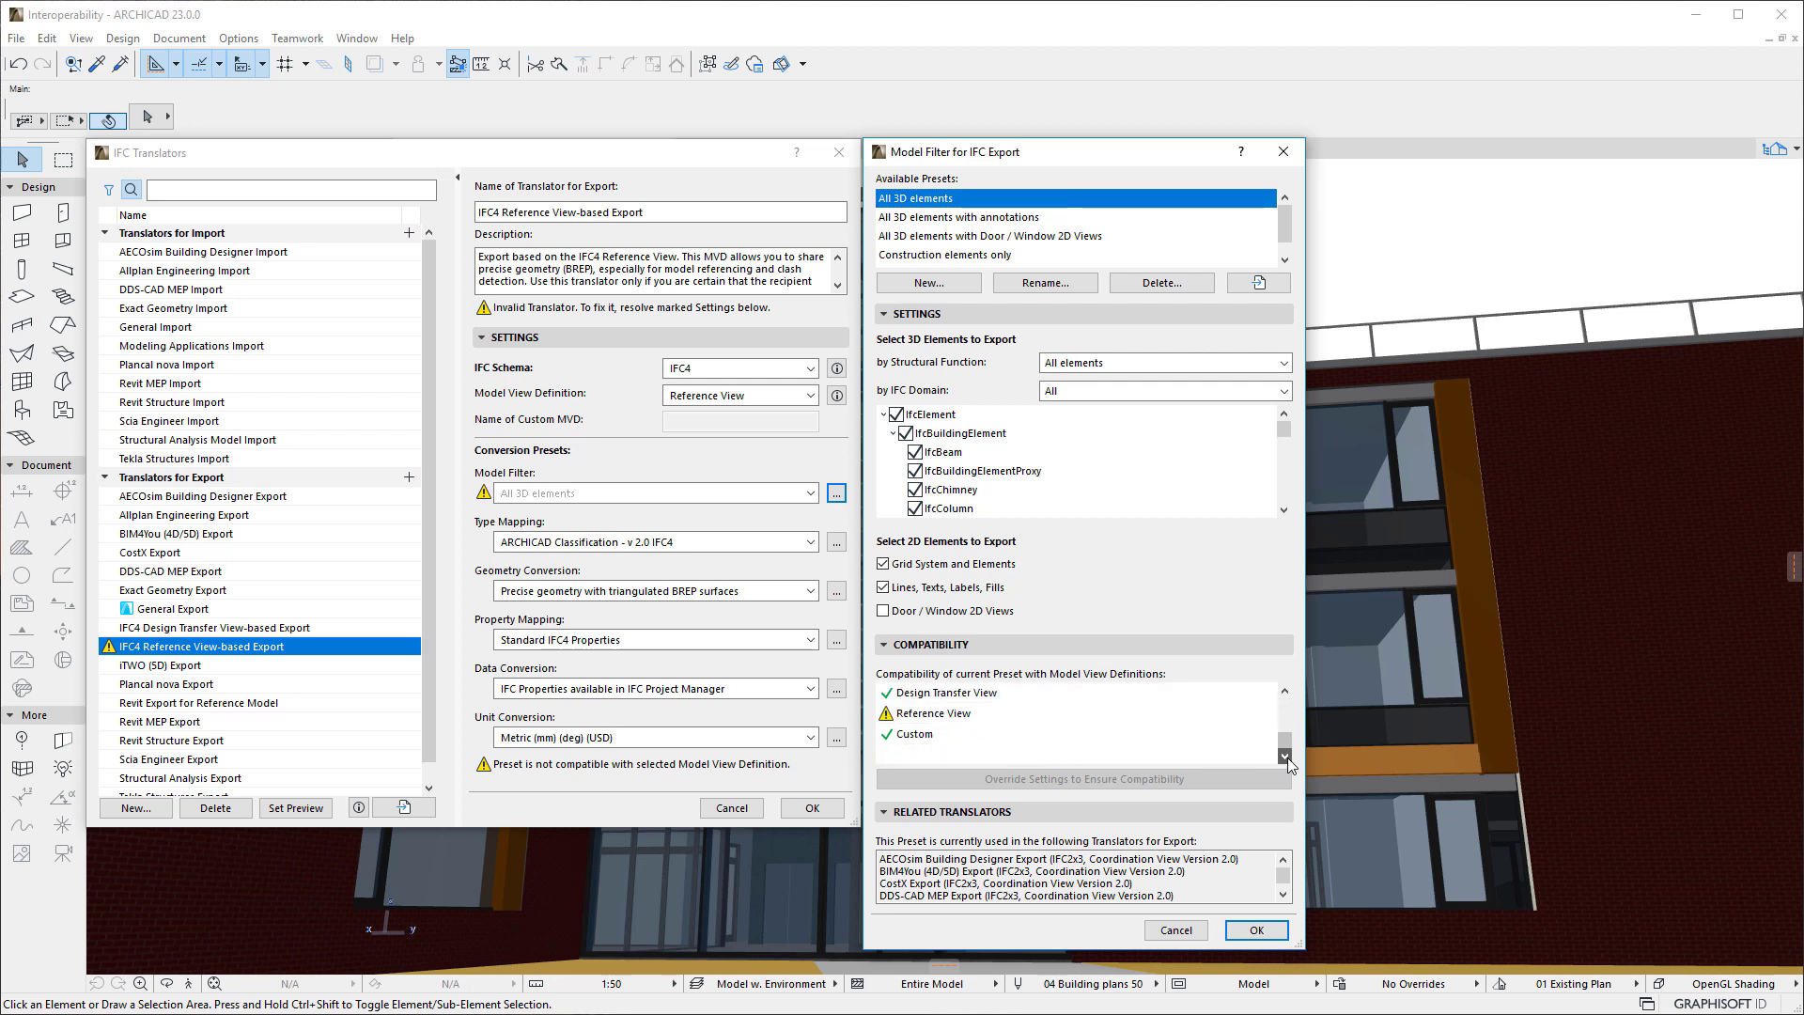
left_click(1086, 717)
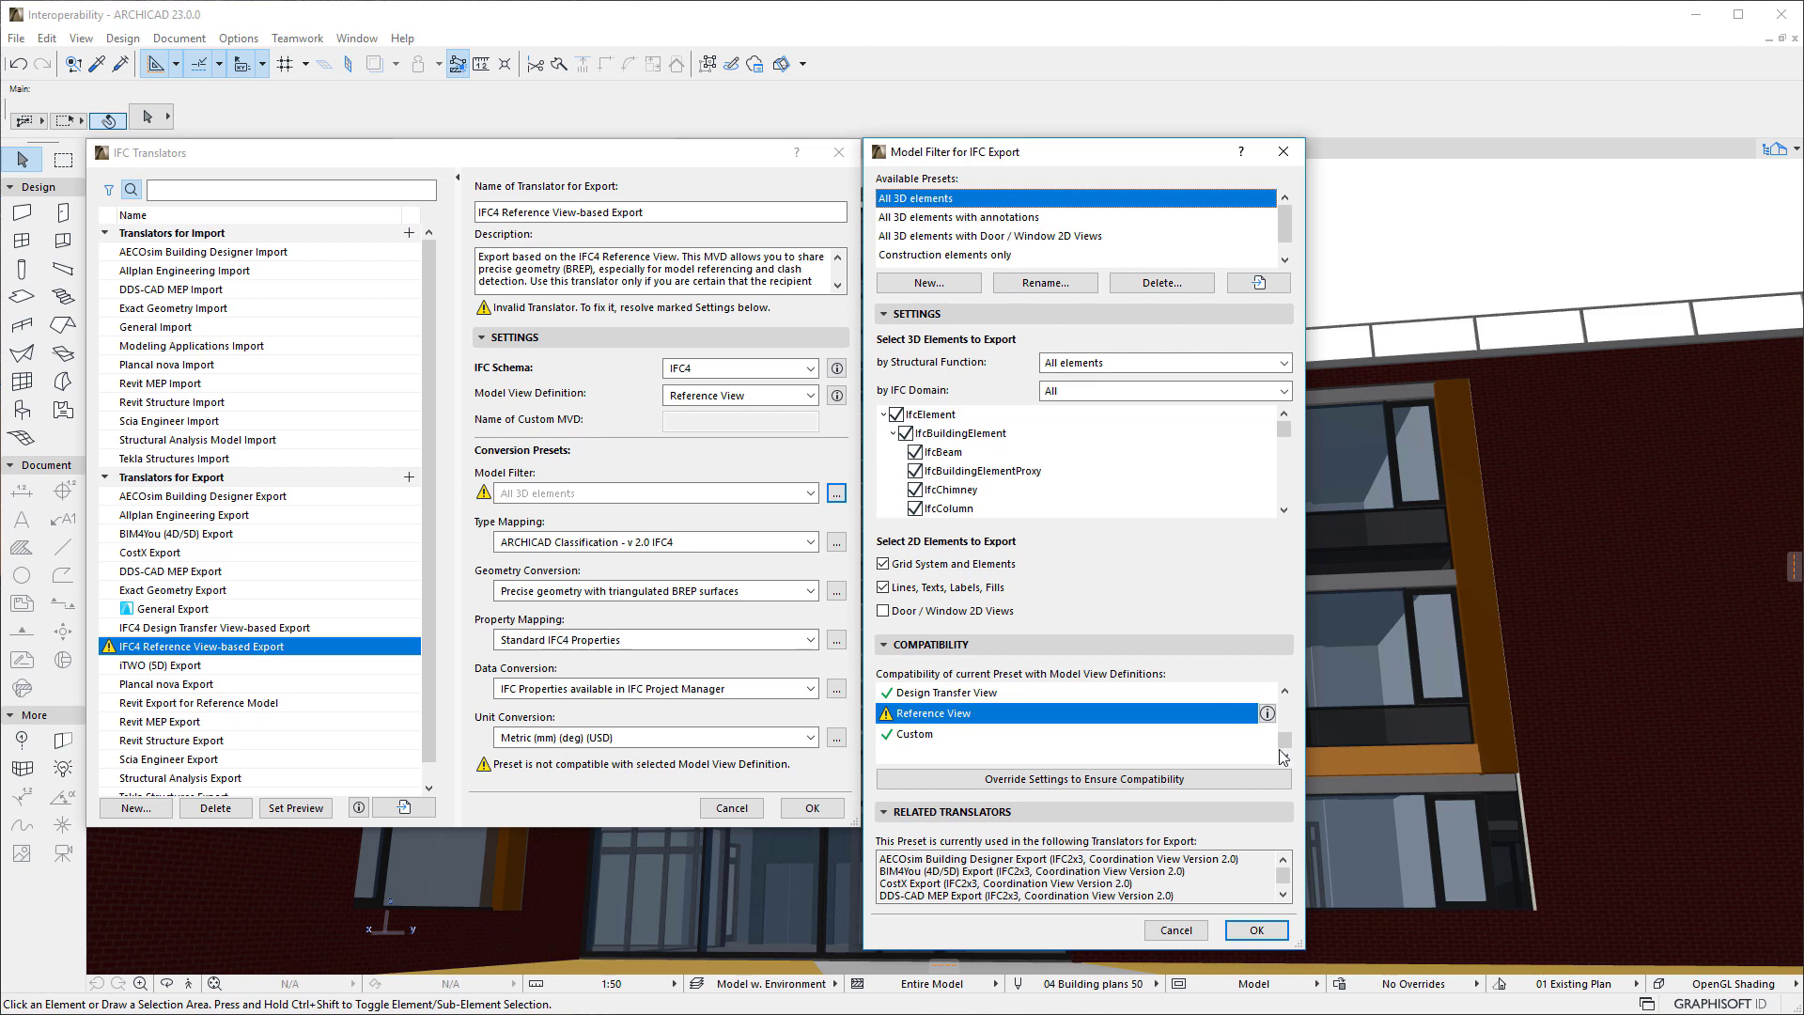
left_click_drag(1286, 743, 1294, 710)
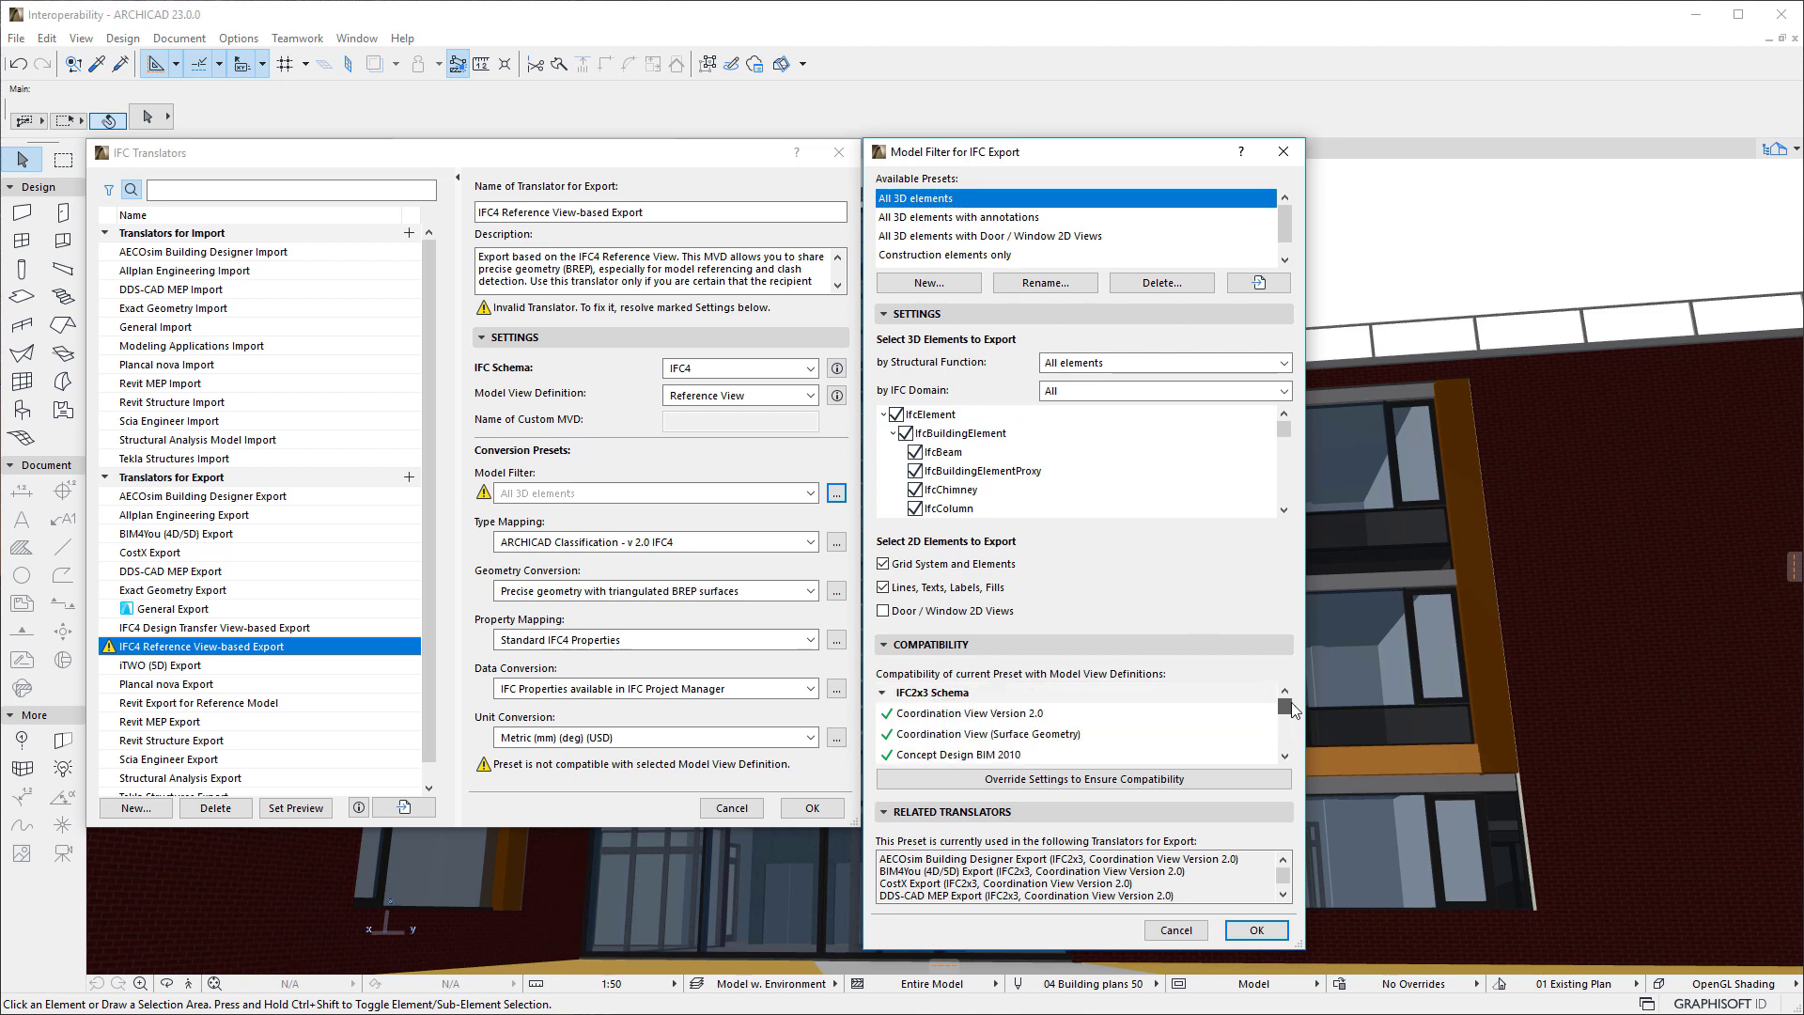
left_click(1284, 757)
left_click(1284, 758)
left_click(1283, 758)
left_click(1284, 757)
left_click(1284, 757)
left_click(1284, 758)
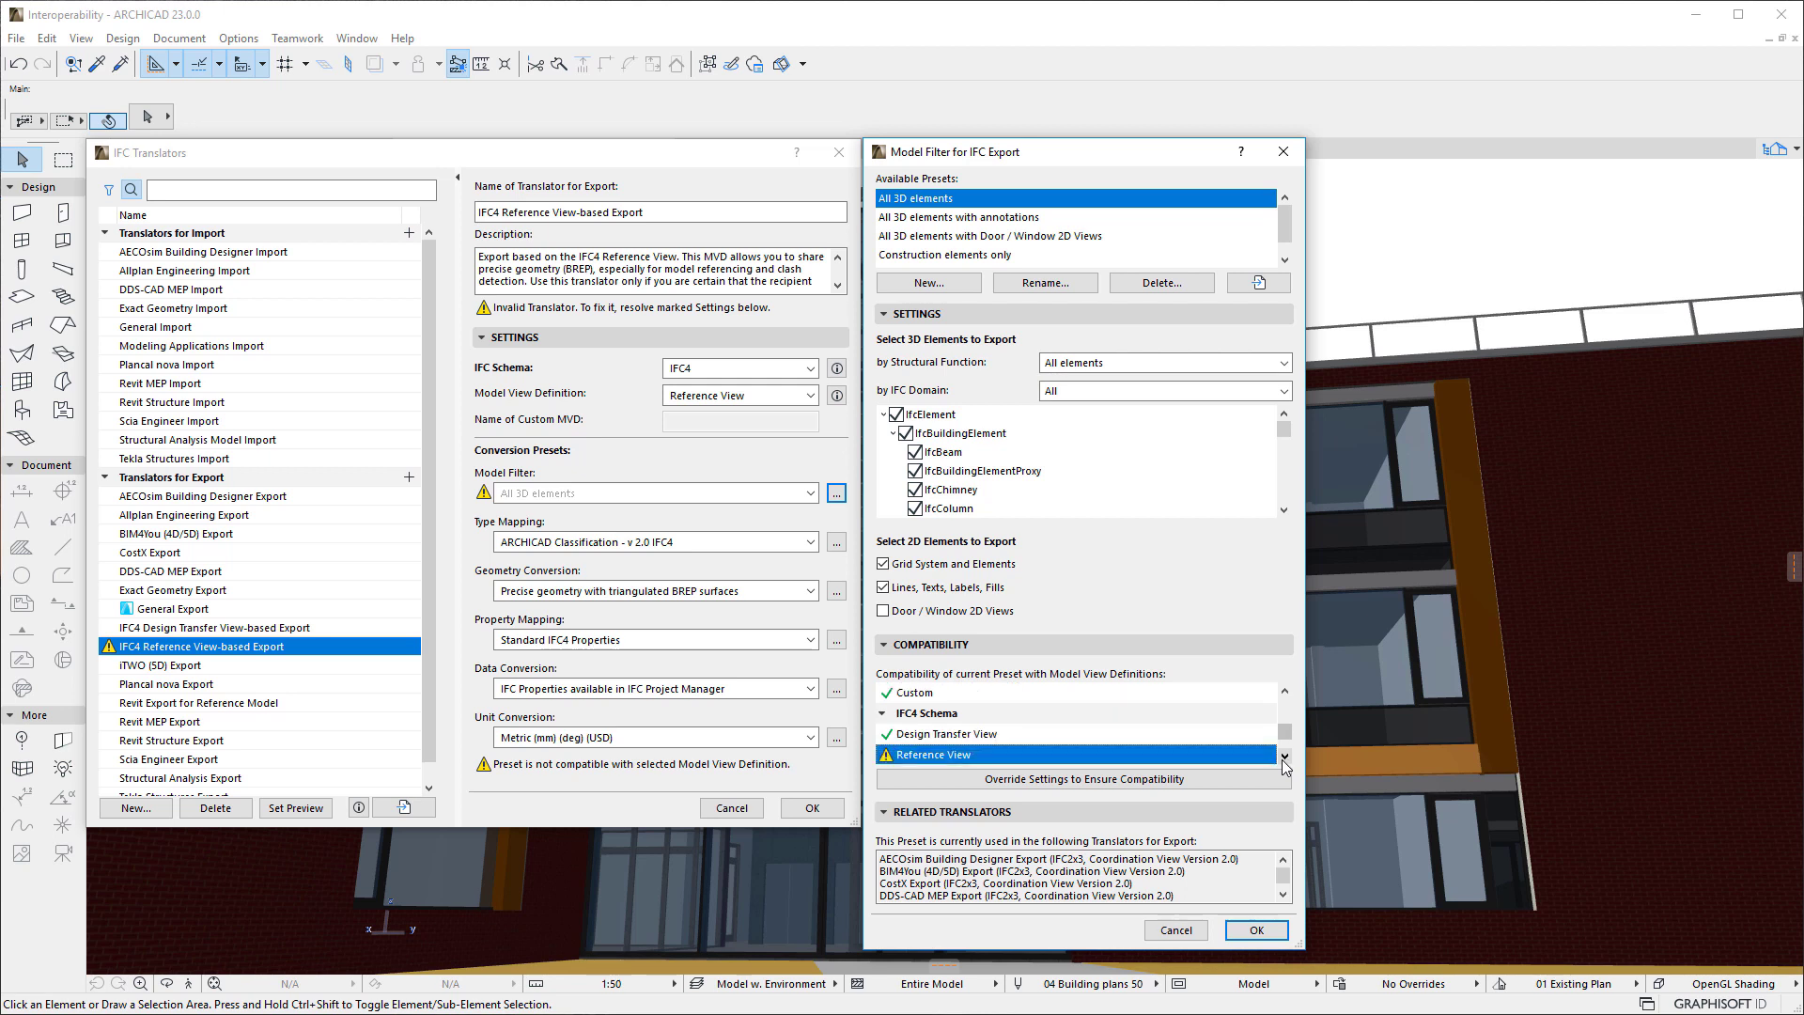
left_click(1284, 757)
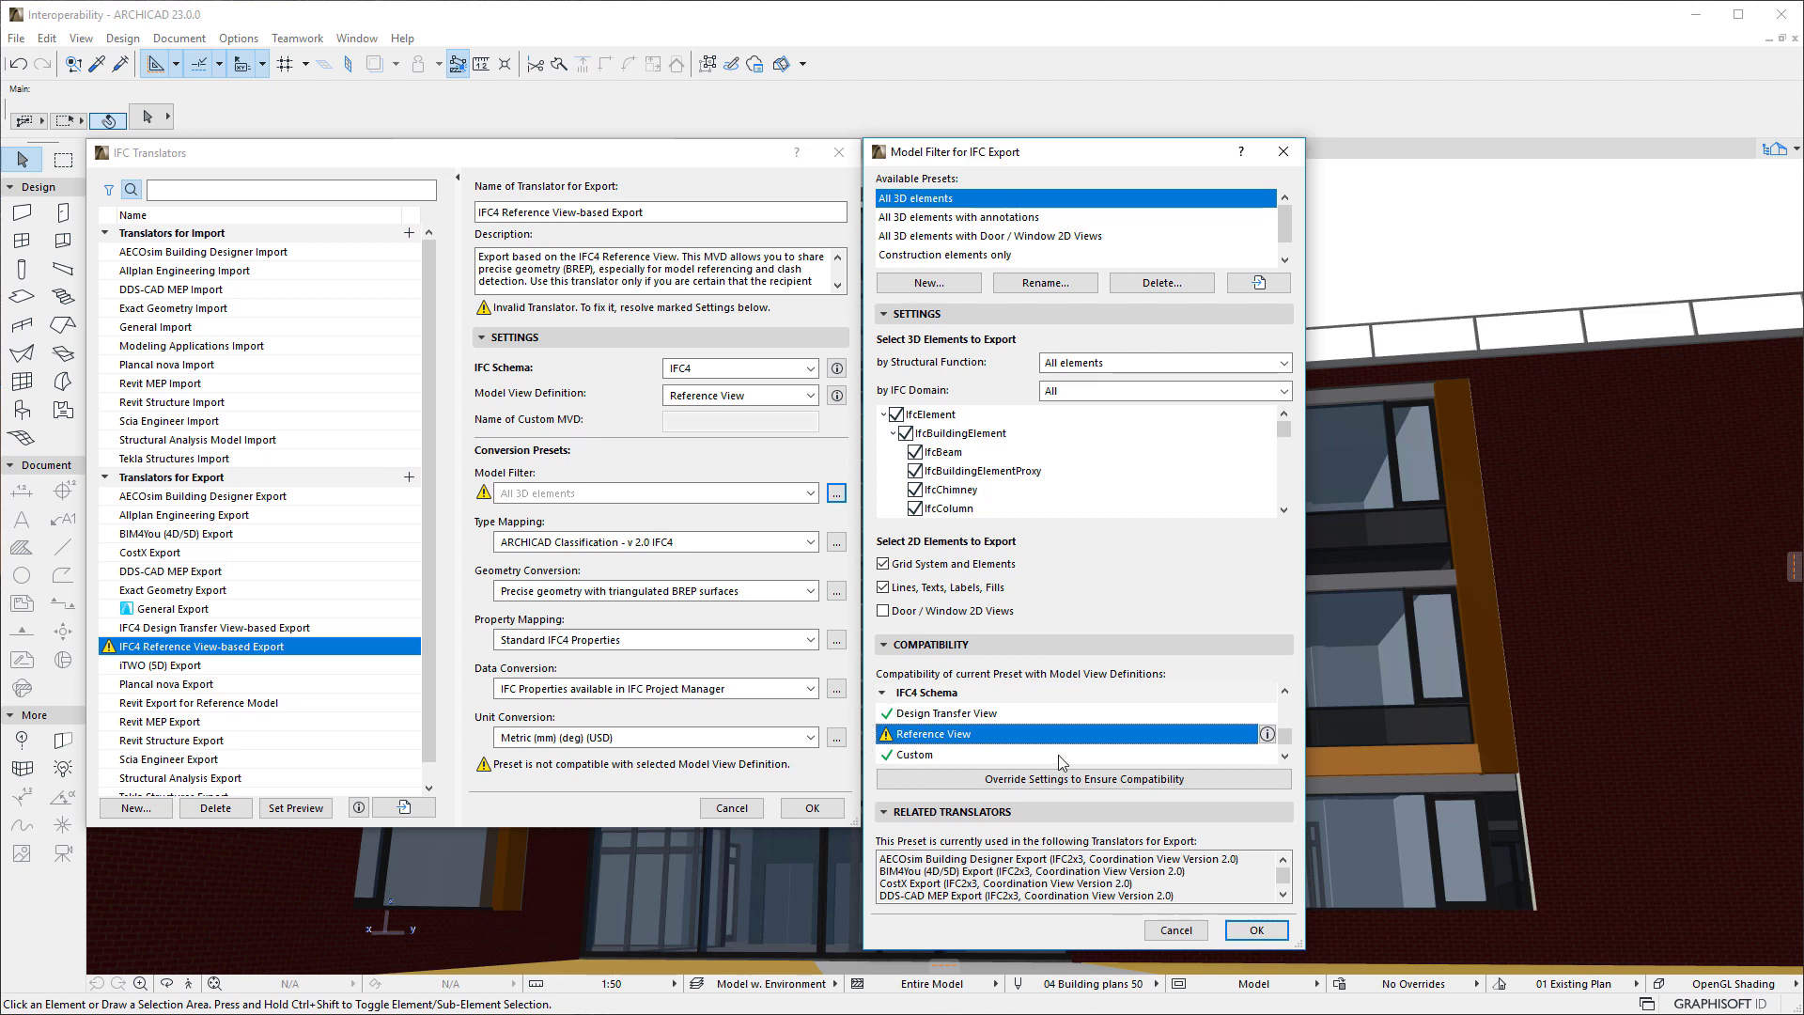
left_click(1268, 734)
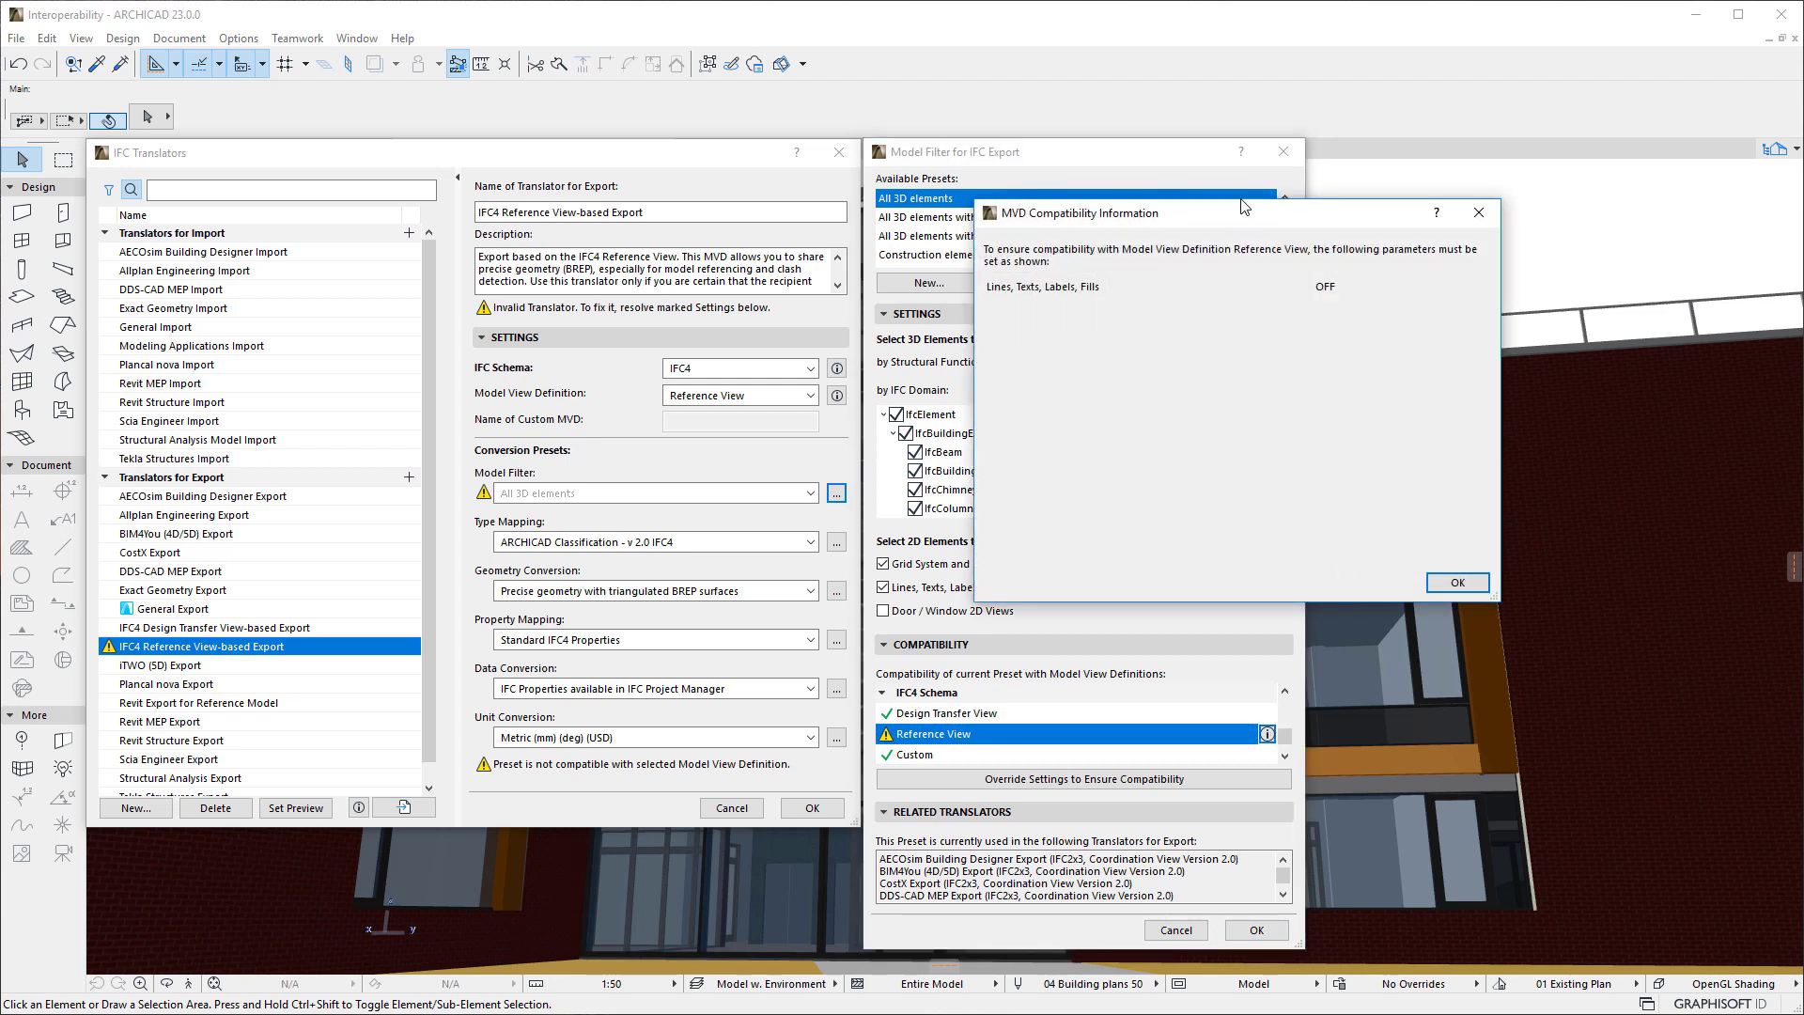
left_click_drag(1237, 214, 1252, 173)
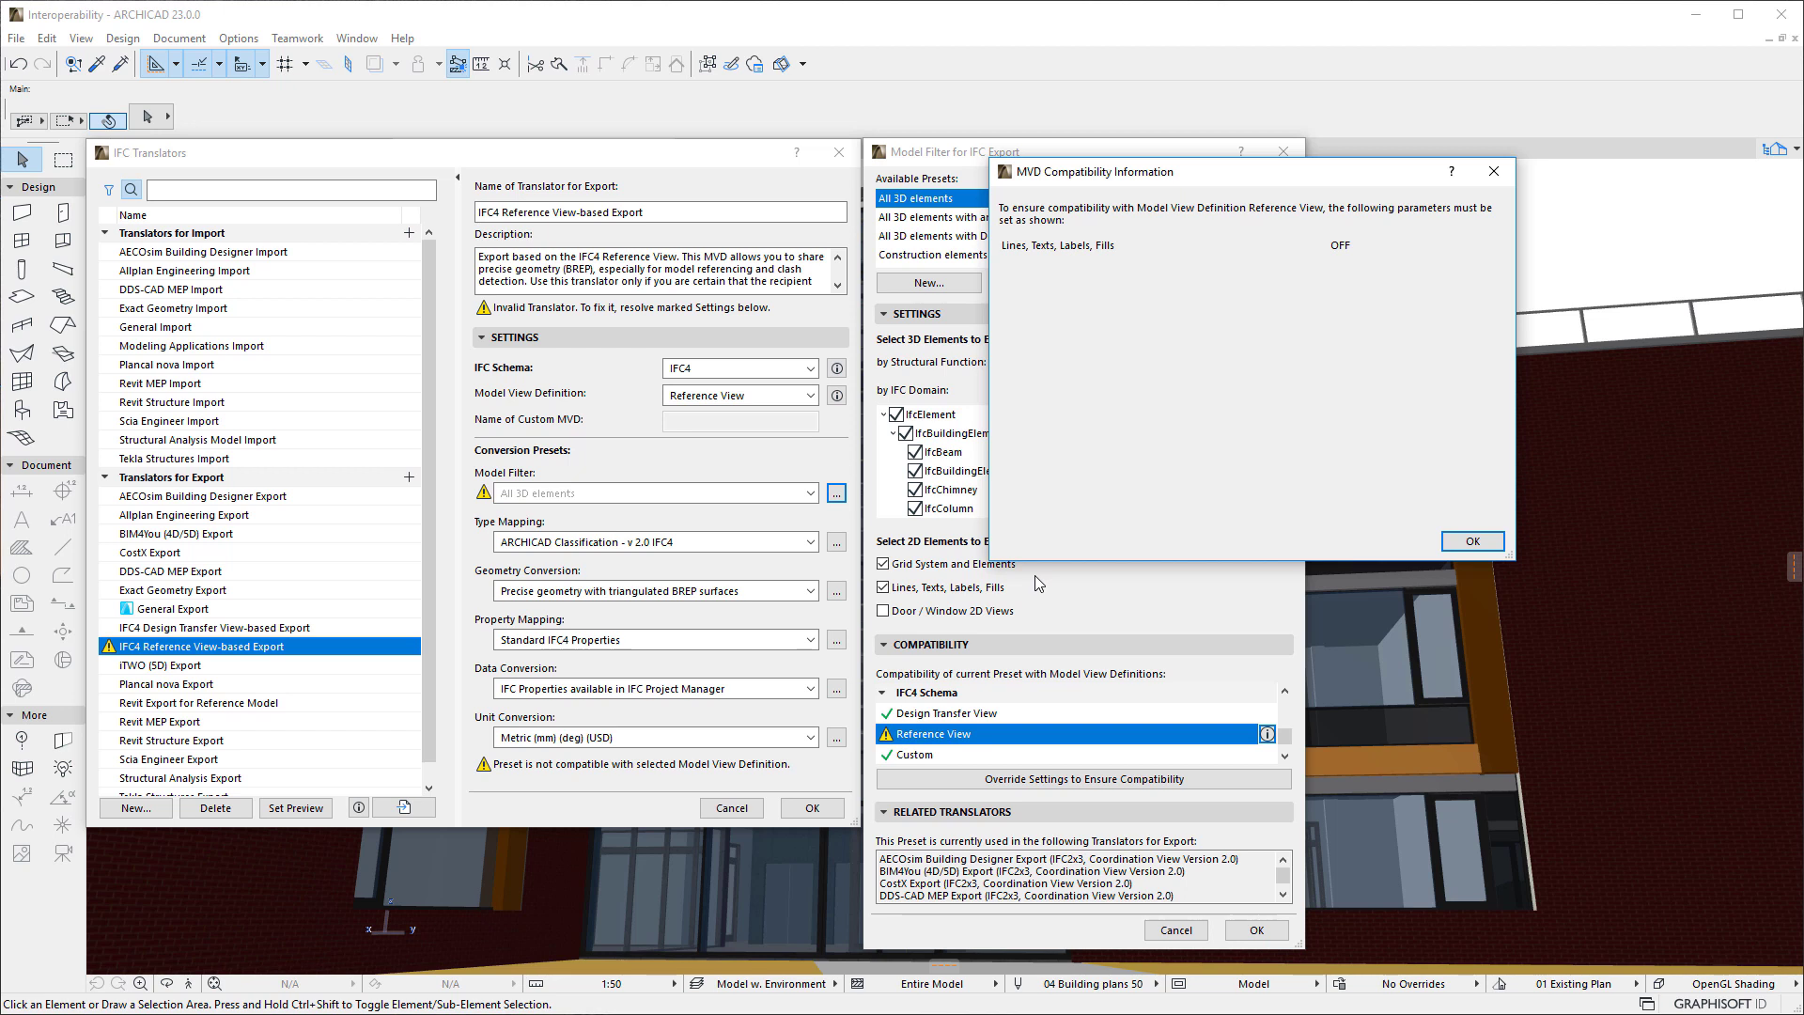
left_click(1471, 542)
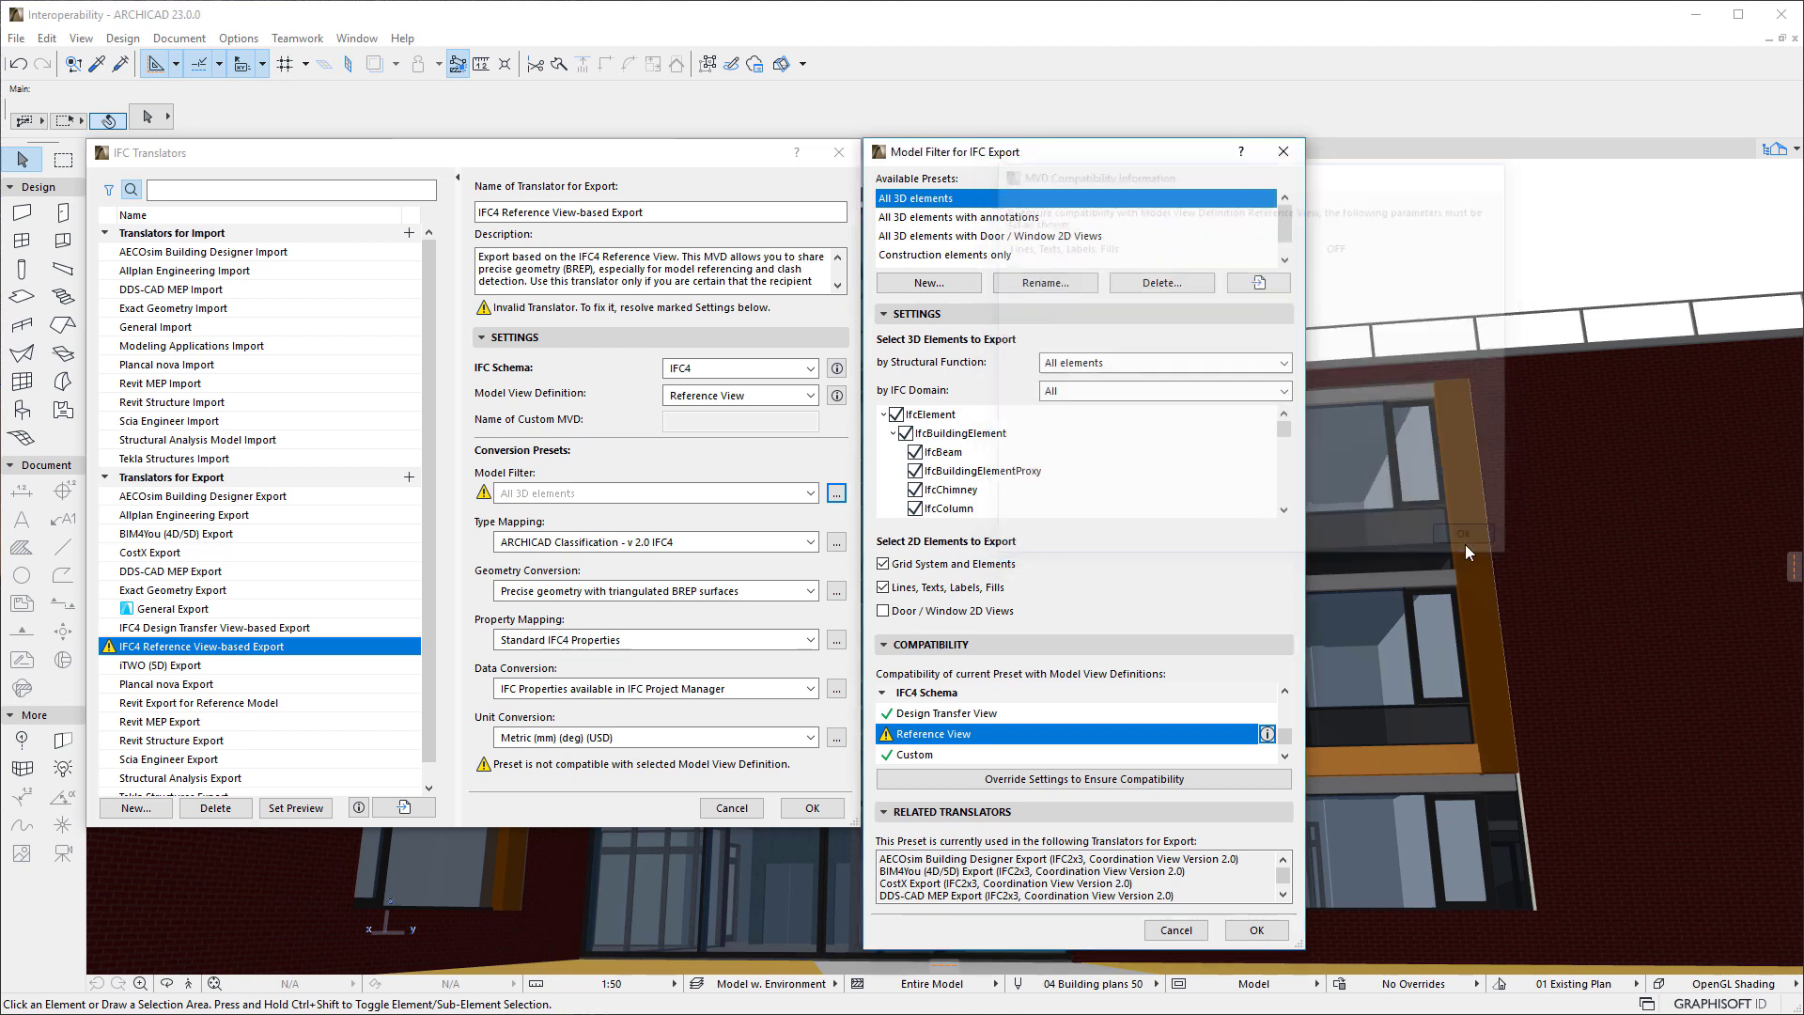
Step: Override the All 3D elements filter for Reference View compatibility, turning Lines, Texts, Labels, Fills off
left_click(1198, 782)
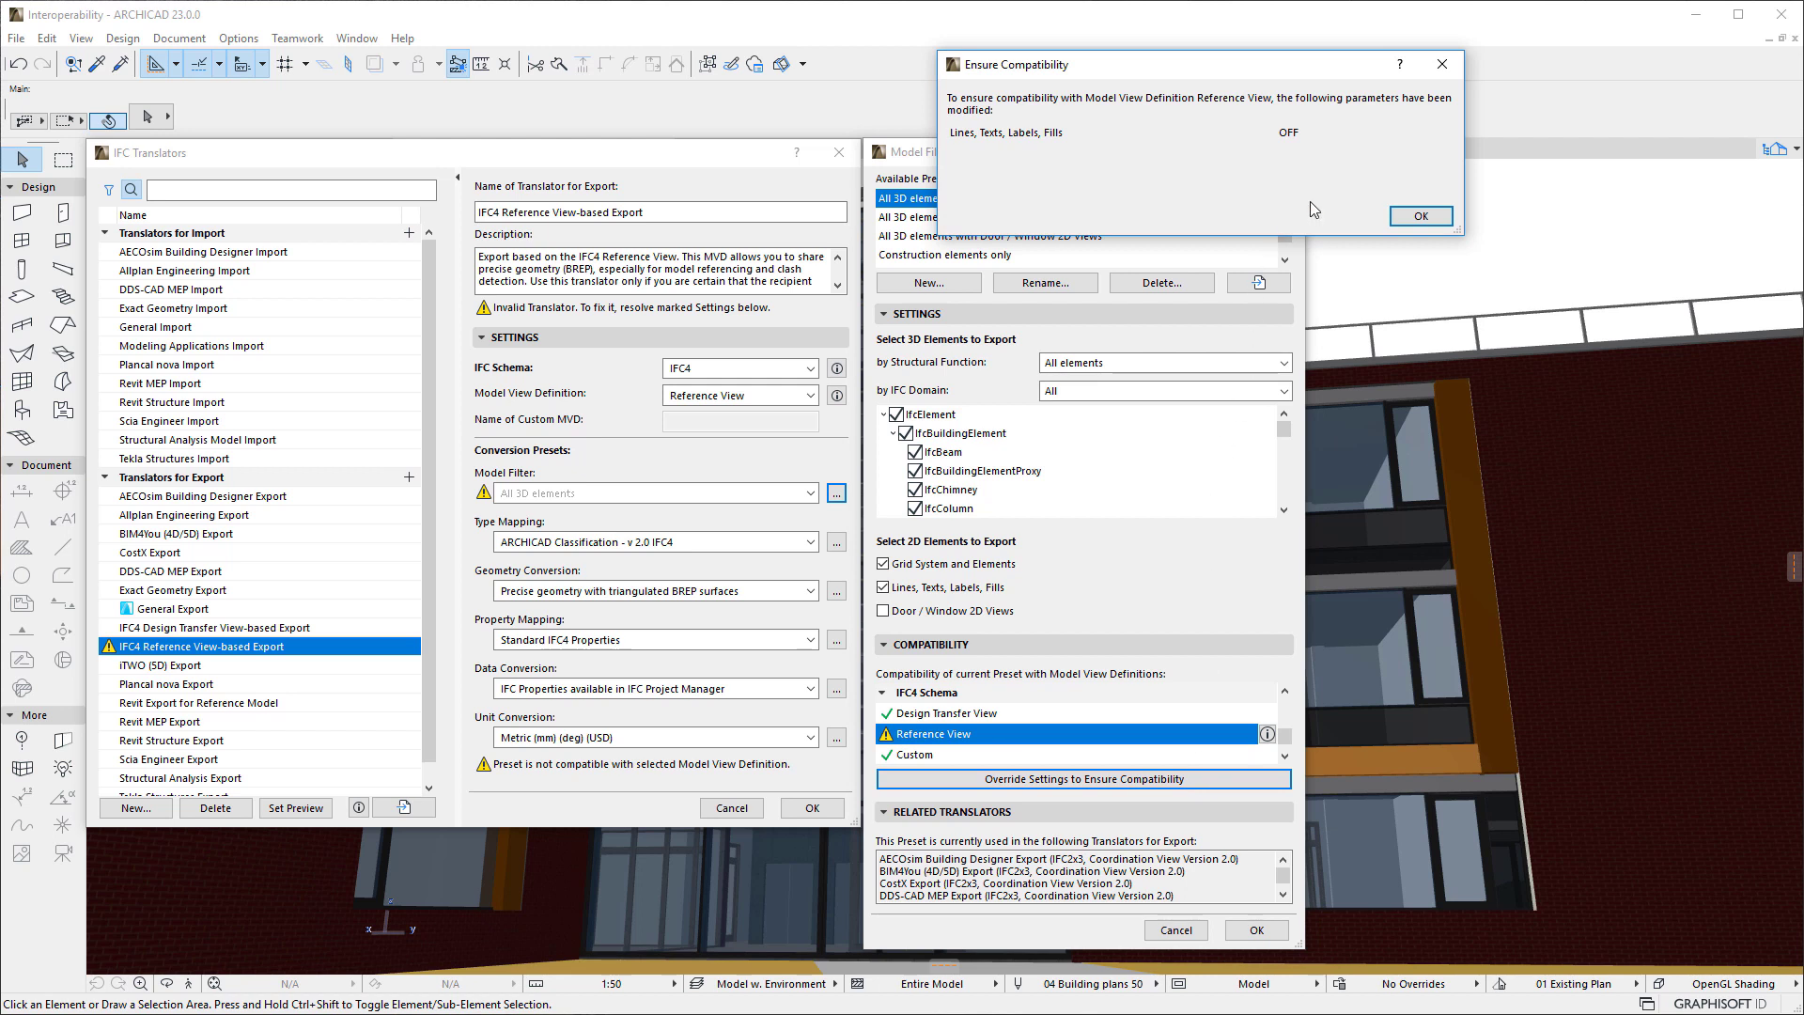
left_click(1424, 217)
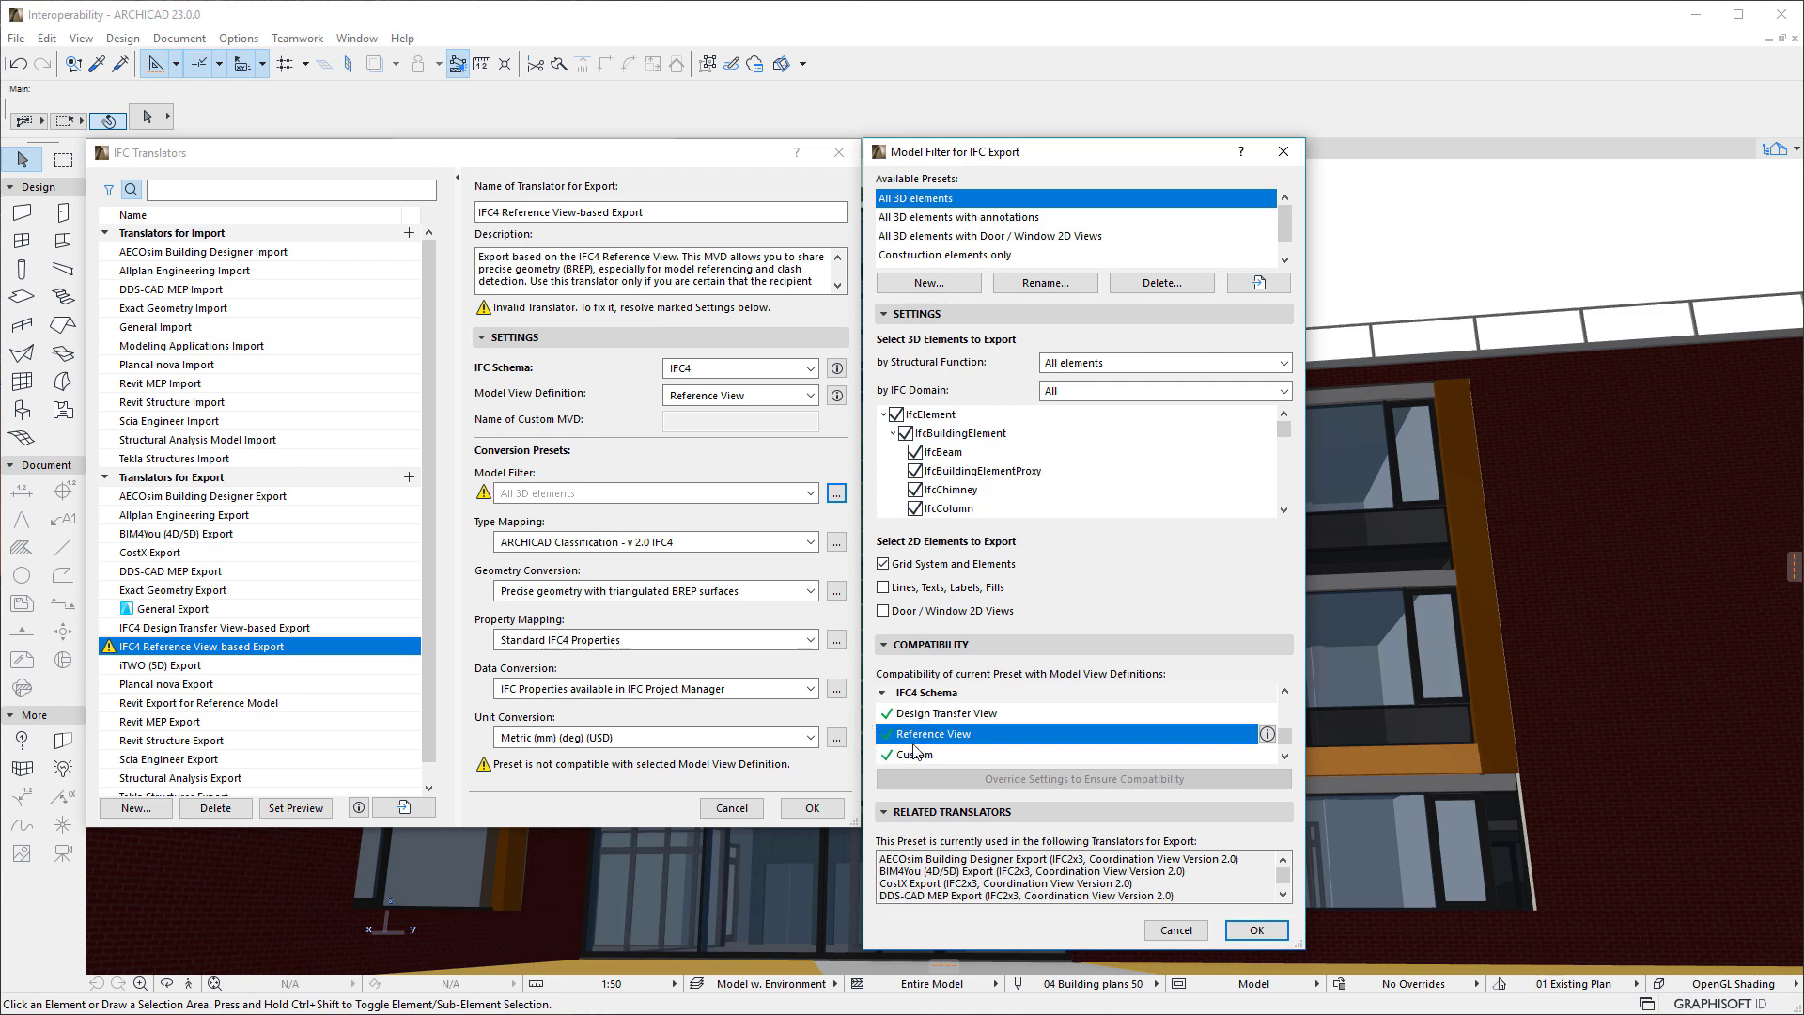
left_click(1257, 930)
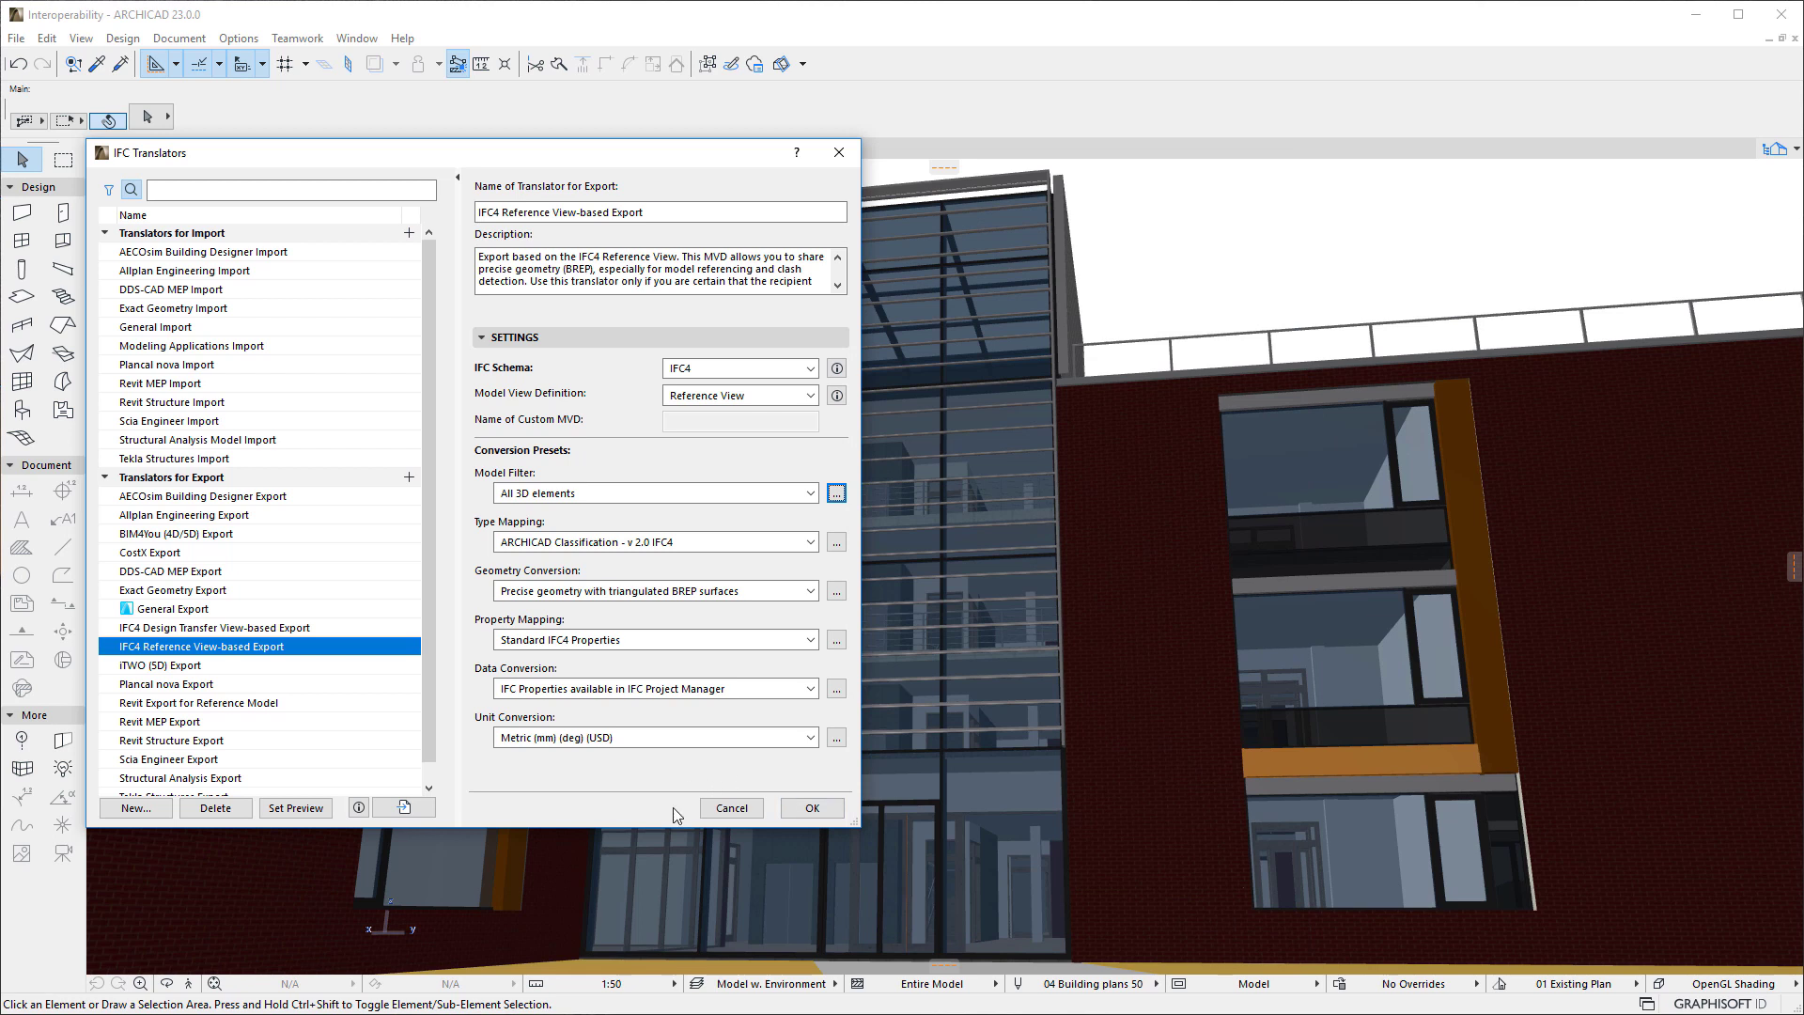